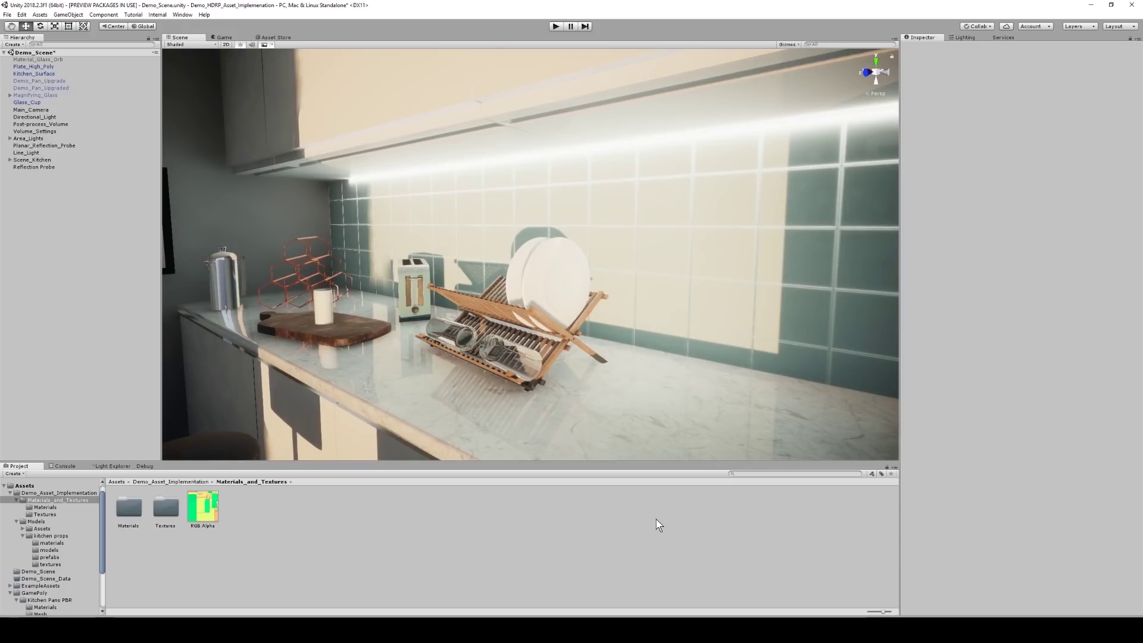
# - Select the toaster on the counter, frame it with F, and orbit and zoom around it
pyautogui.click(413, 272)
pyautogui.press('f')
pyautogui.keyDown('alt'); pyautogui.moveTo(510, 286); pyautogui.dragTo(452, 321); pyautogui.keyUp('alt')
pyautogui.scroll(5, 538, 280)
pyautogui.scroll(-5, 452, 322)
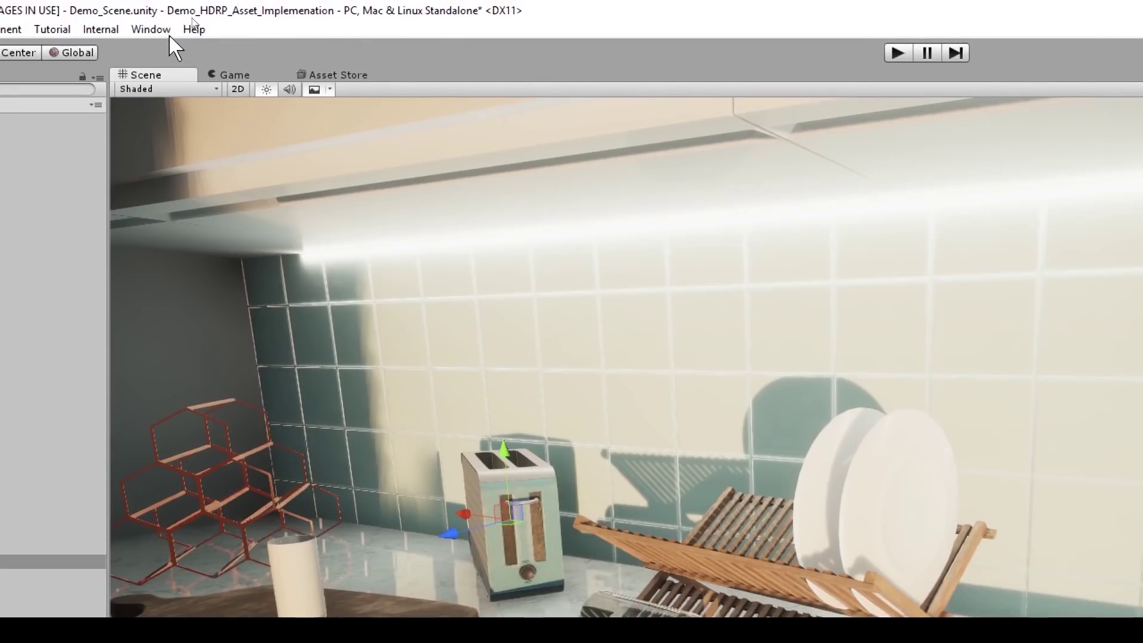
# - In Package Manager's All list, view HD Render Pipeline 2.0.3 details (3.0.0 available), then close it
pyautogui.click(164, 31)
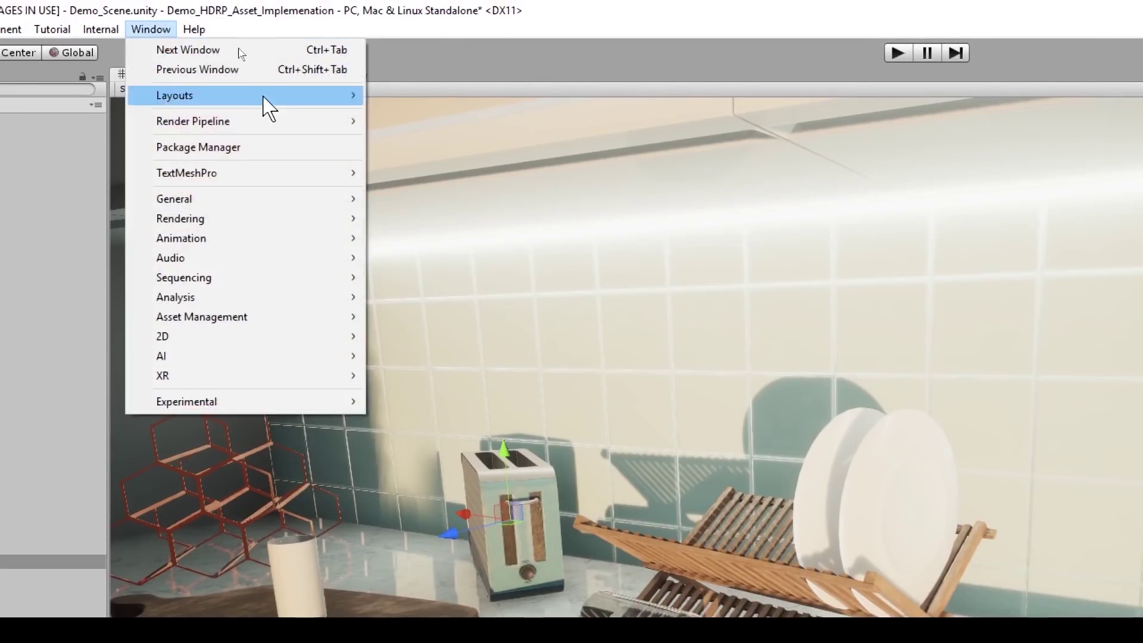
pyautogui.click(276, 153)
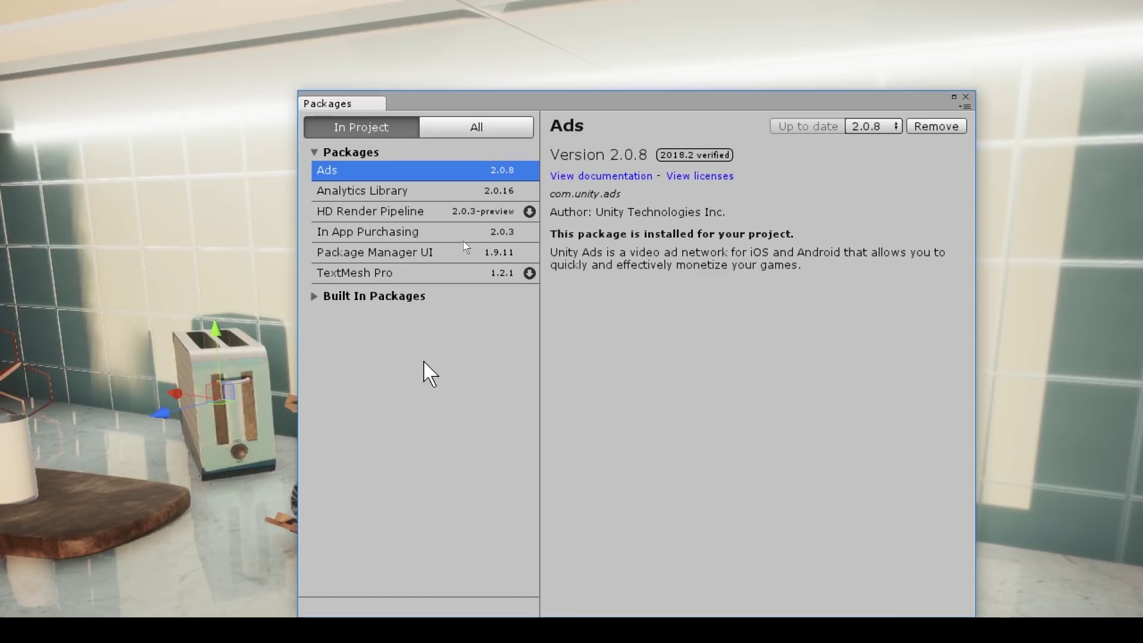
pyautogui.click(482, 126)
pyautogui.moveTo(535, 201); pyautogui.dragTo(532, 288)
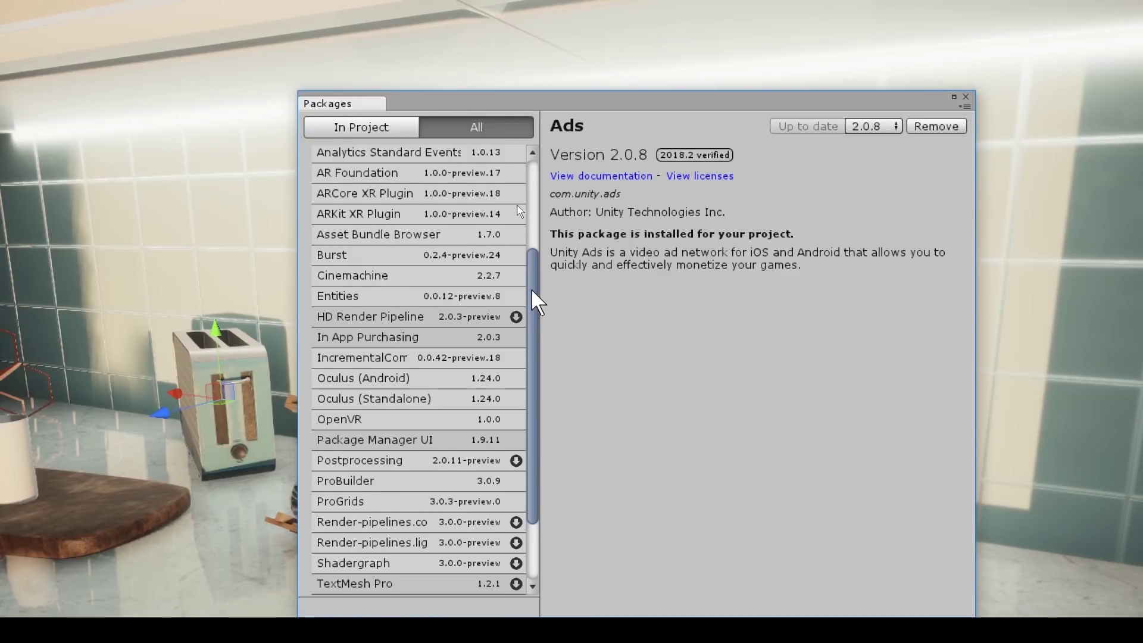
pyautogui.scroll(5, 532, 288)
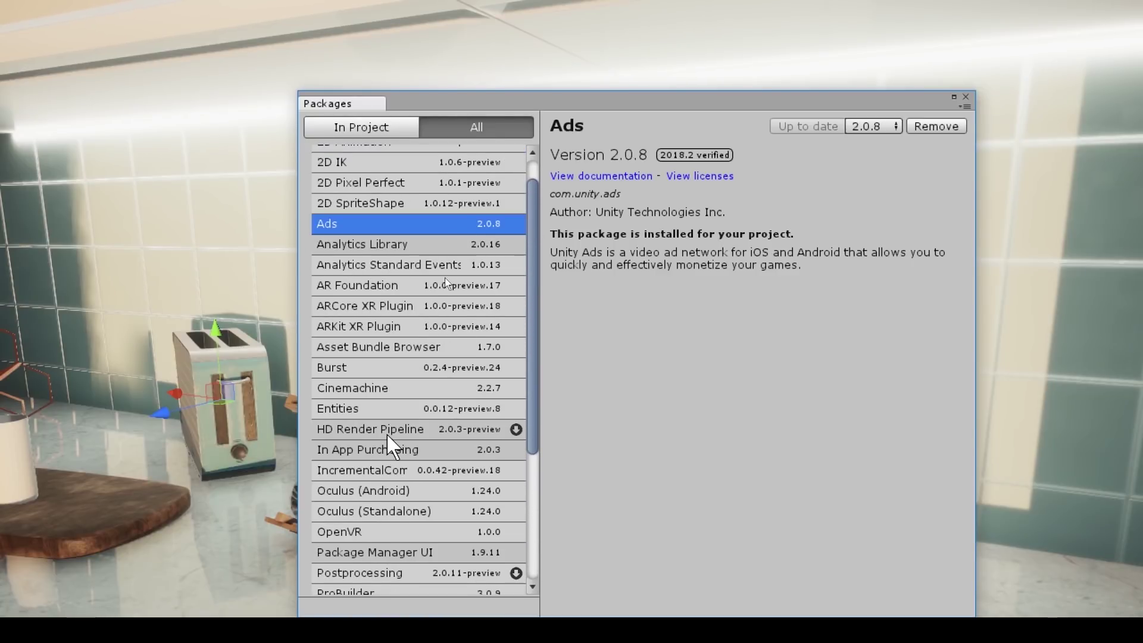
pyautogui.click(388, 432)
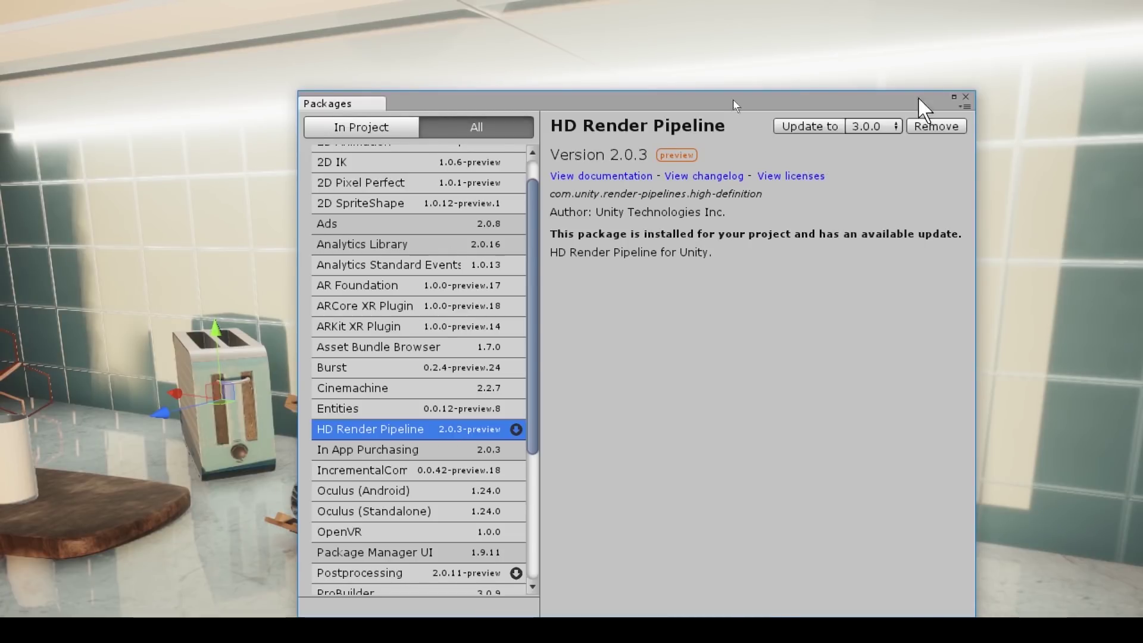
pyautogui.click(966, 97)
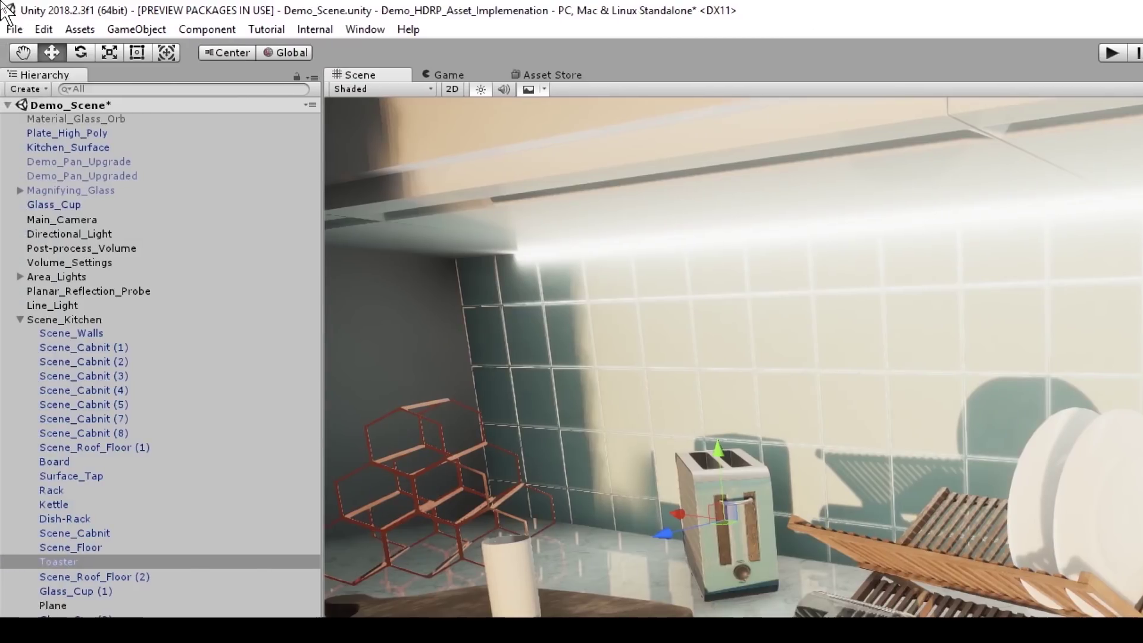
# - Open Graphics project settings and browse pipeline assets, confirming HDRenderPipelineAsset is assigned
pyautogui.click(43, 30)
pyautogui.moveTo(145, 466)
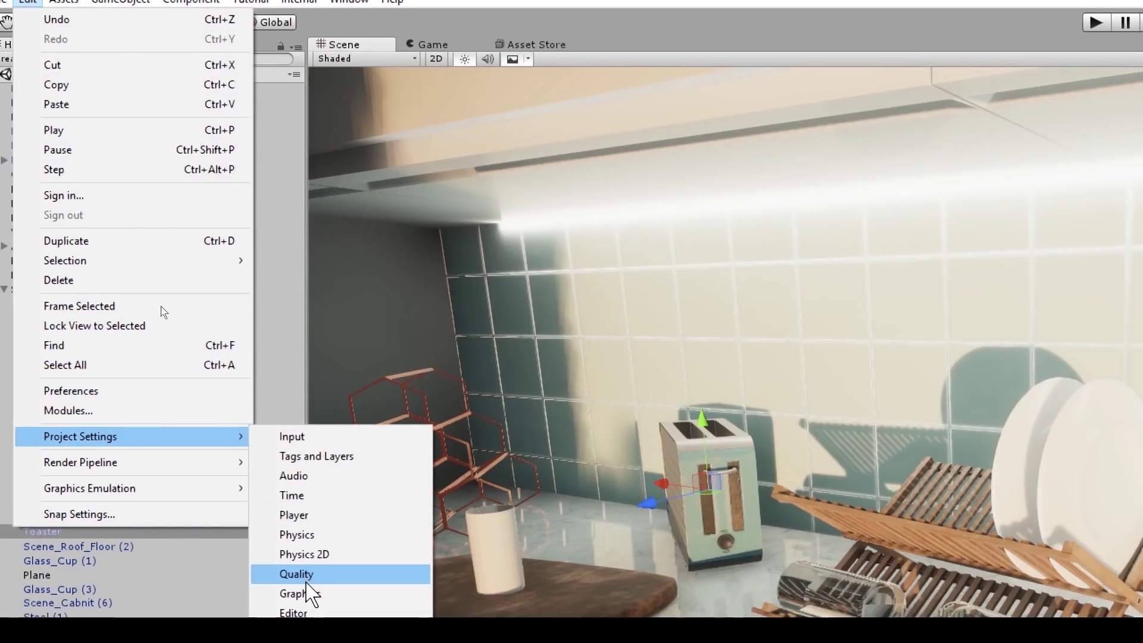
pyautogui.click(309, 625)
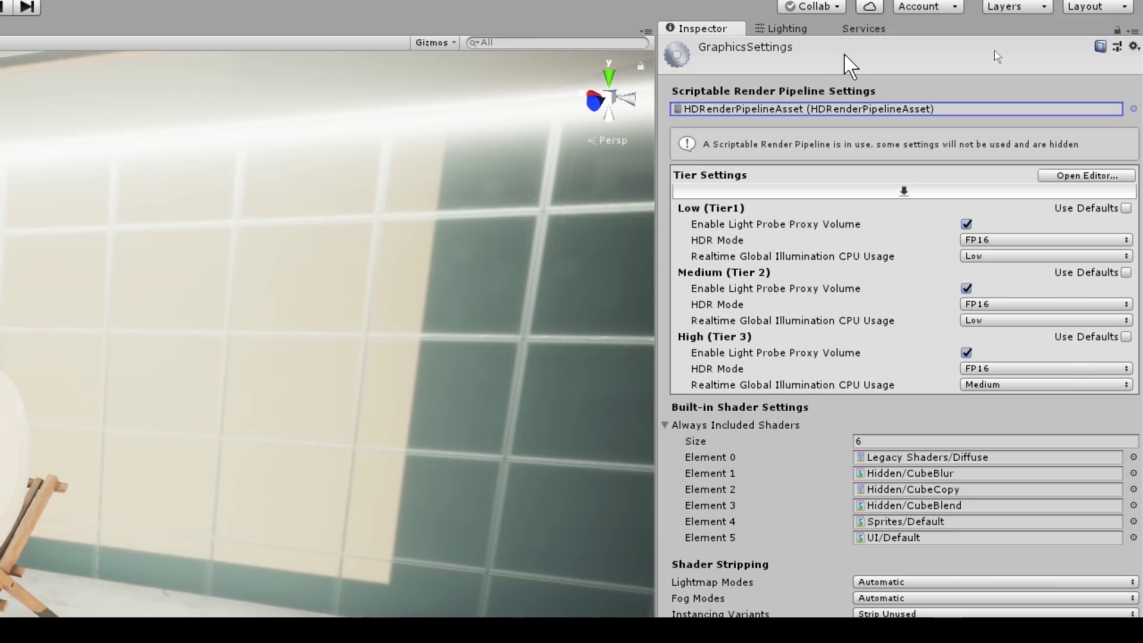
pyautogui.click(1134, 109)
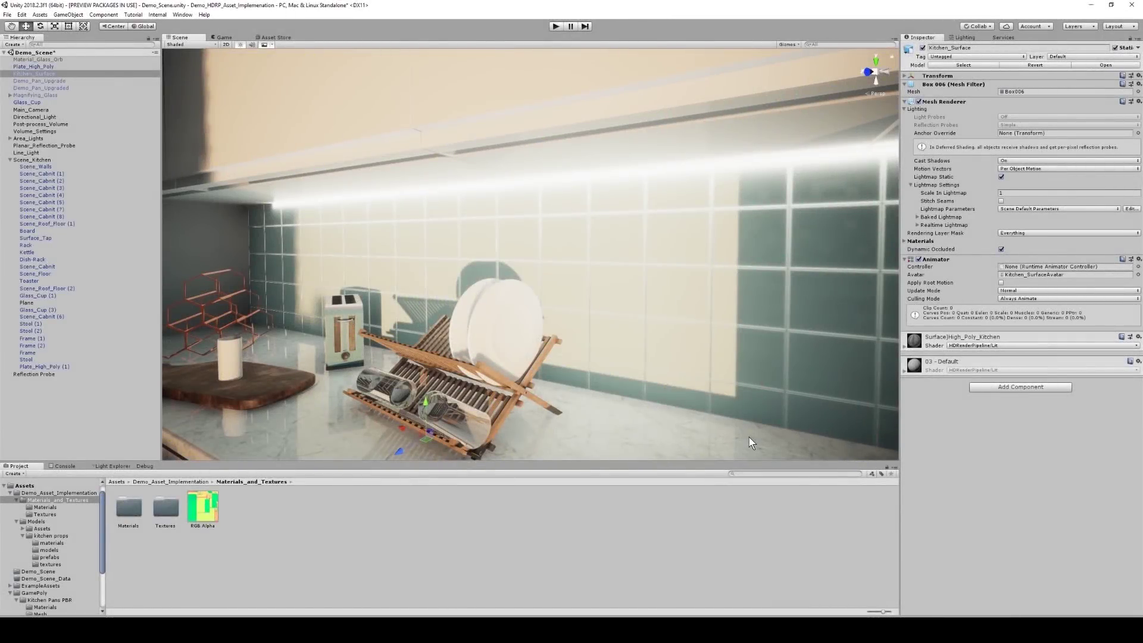
# - Select Line_Light to show its Line light settings: 3.51 length, 6039 K, 129.16 lumen
pyautogui.click(110, 153)
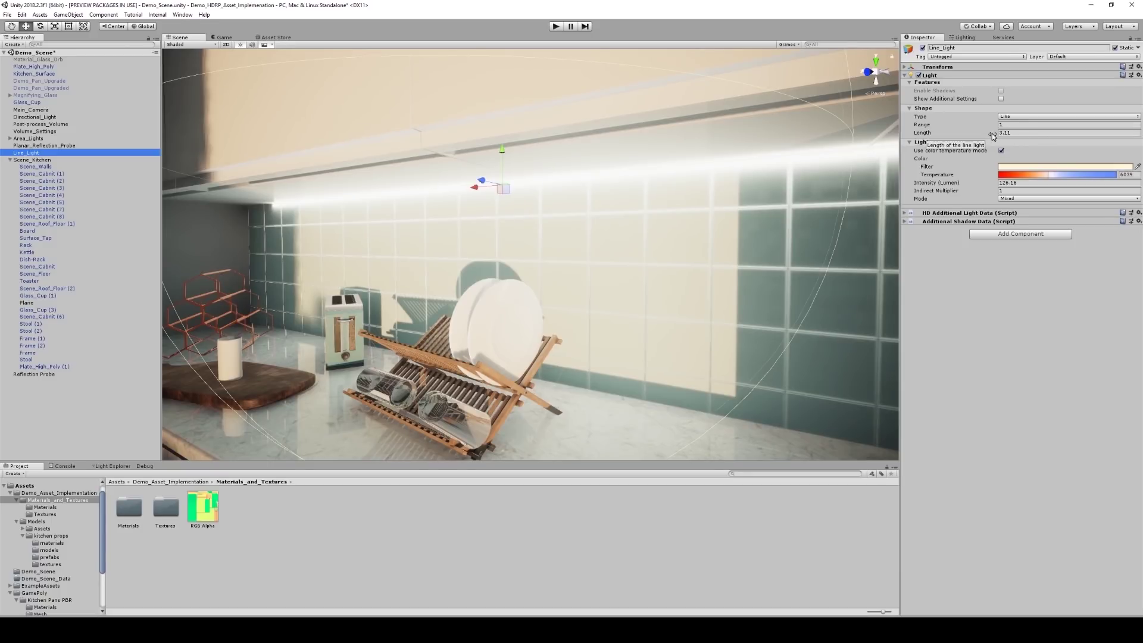
# - Shorten Line_Light, sweep its temperature from red to blue, then undo back to 6039 K
pyautogui.moveTo(992, 133)
pyautogui.mouseDown()
pyautogui.moveTo(977, 132)
pyautogui.moveTo(990, 138)
pyautogui.mouseUp()
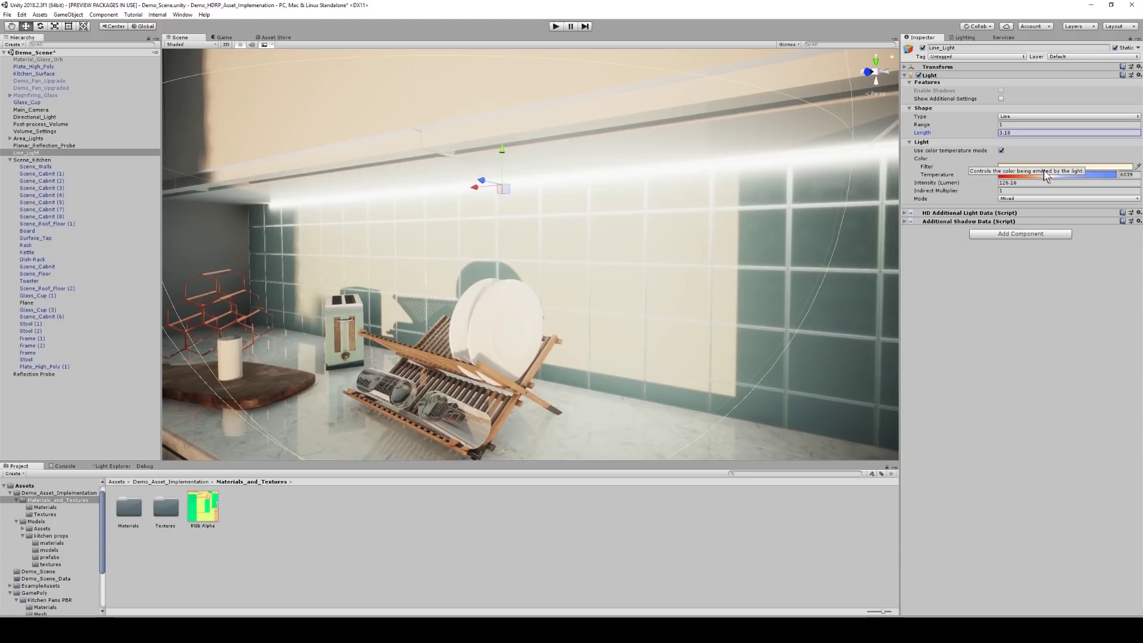
pyautogui.moveTo(1053, 177); pyautogui.dragTo(996, 180)
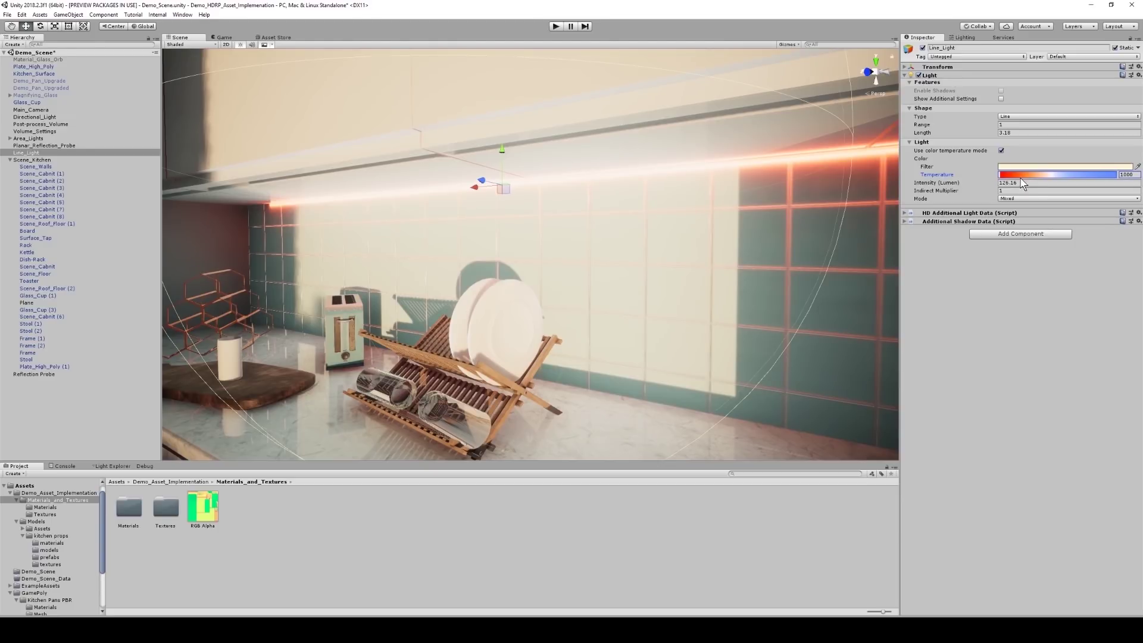
pyautogui.moveTo(1039, 178); pyautogui.dragTo(1002, 179)
pyautogui.hotkey('ctrl', 'z')
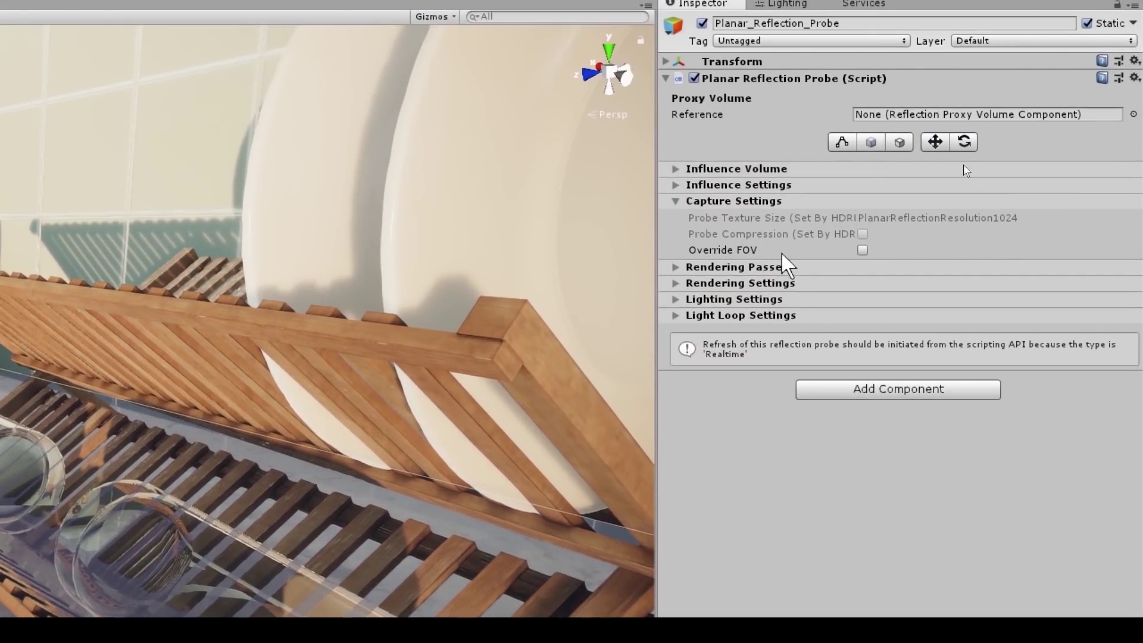
# - Edit the probe's influence box, lowering it to Box Size Y about 0.7366, offset Y -0.308
pyautogui.click(709, 157)
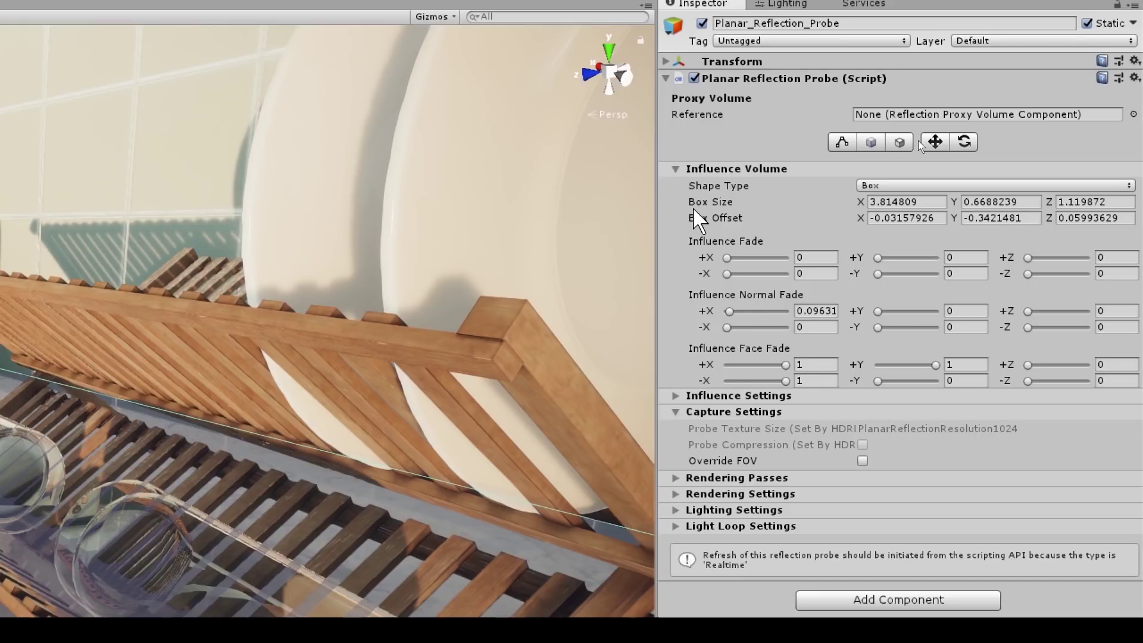
pyautogui.click(765, 396)
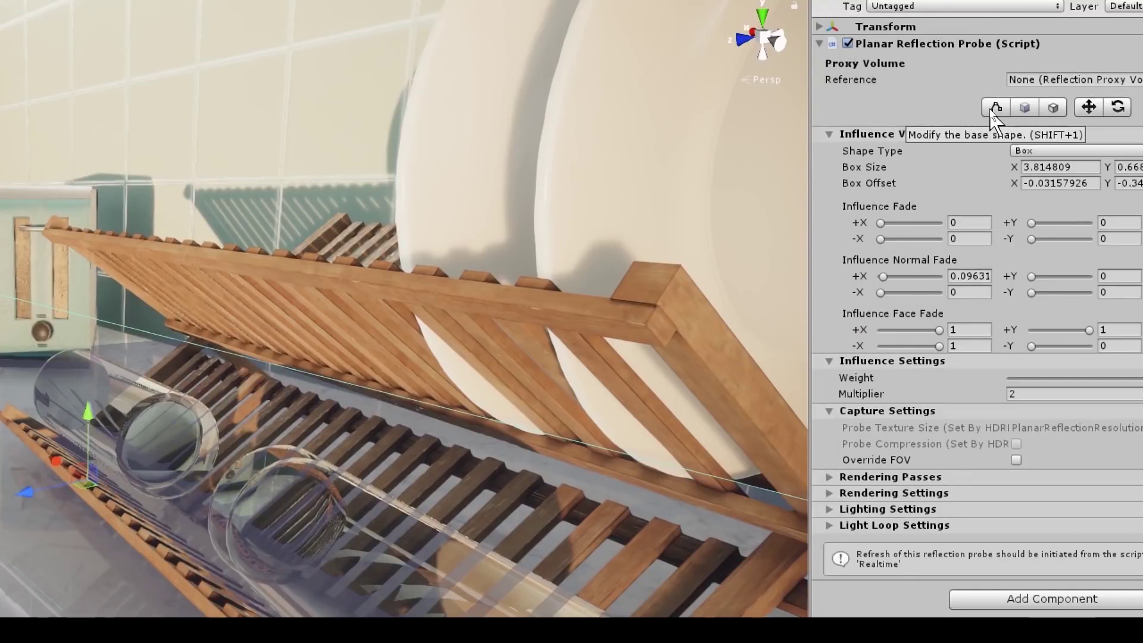
pyautogui.click(997, 110)
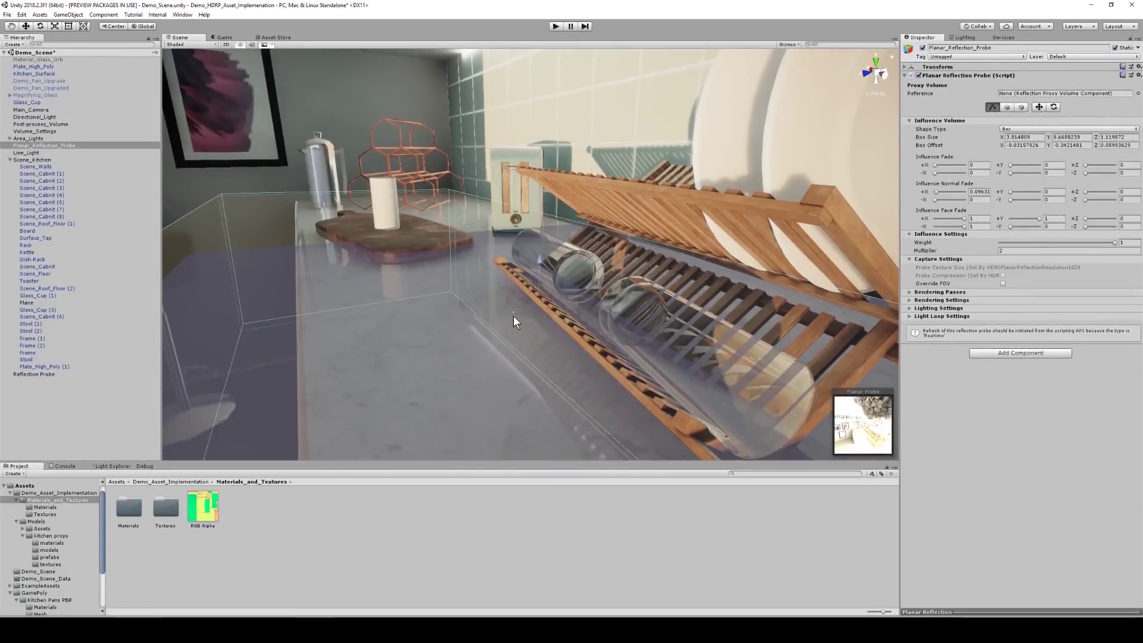
pyautogui.moveTo(512, 313); pyautogui.dragTo(536, 283)
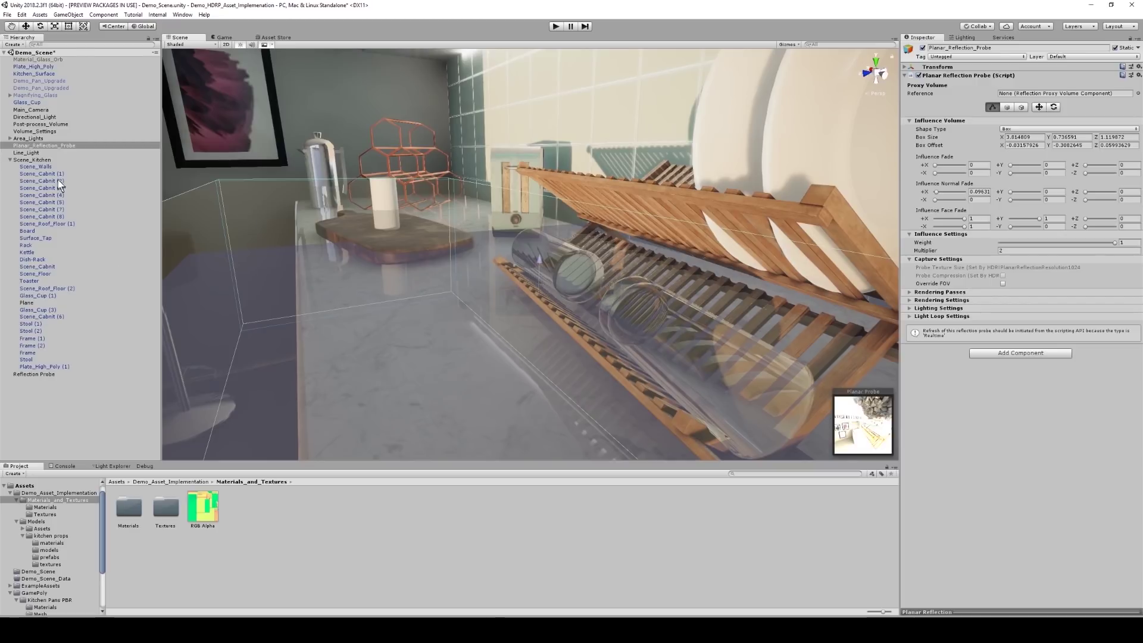
# - Select Volume_Settings, expand Visual Environment, and open the Sky Type list showing HDRISky
pyautogui.click(47, 131)
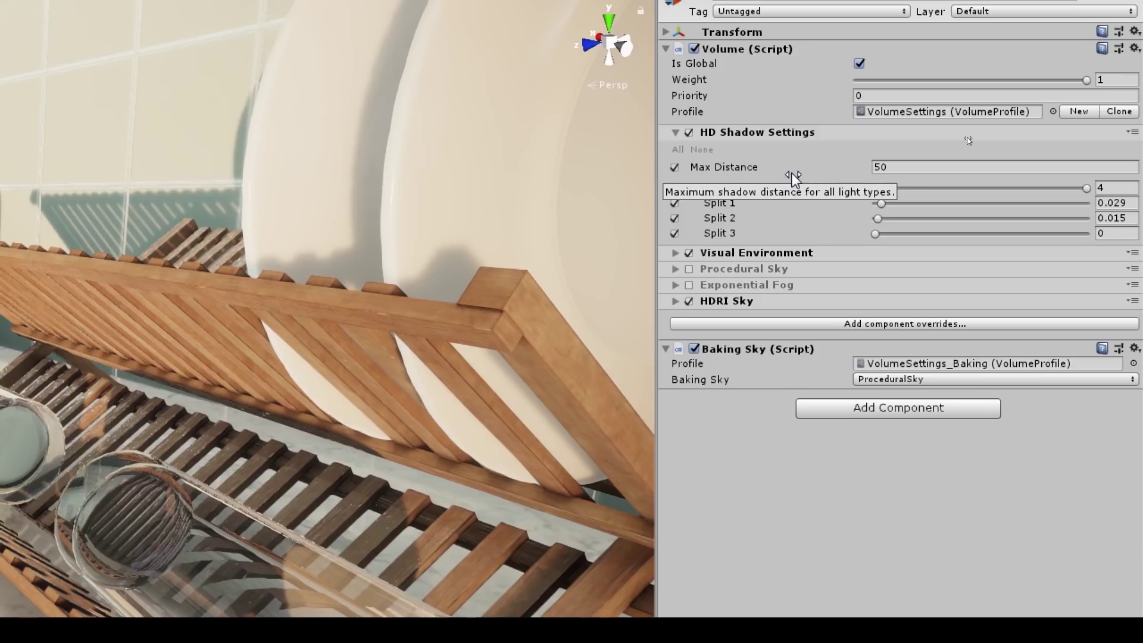
pyautogui.click(677, 254)
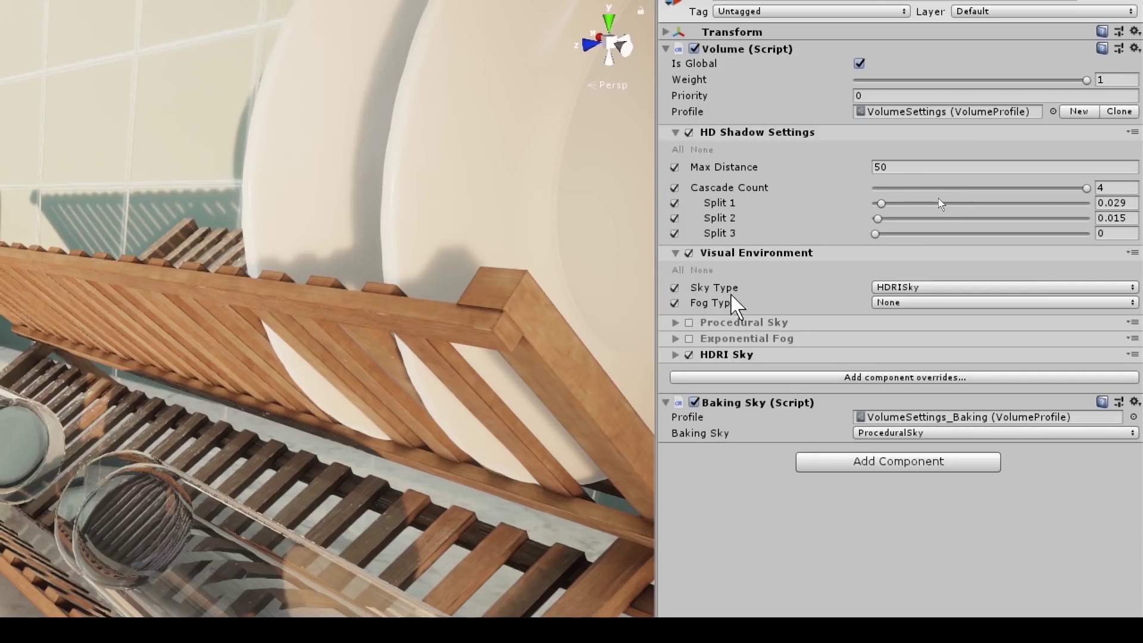
pyautogui.click(948, 288)
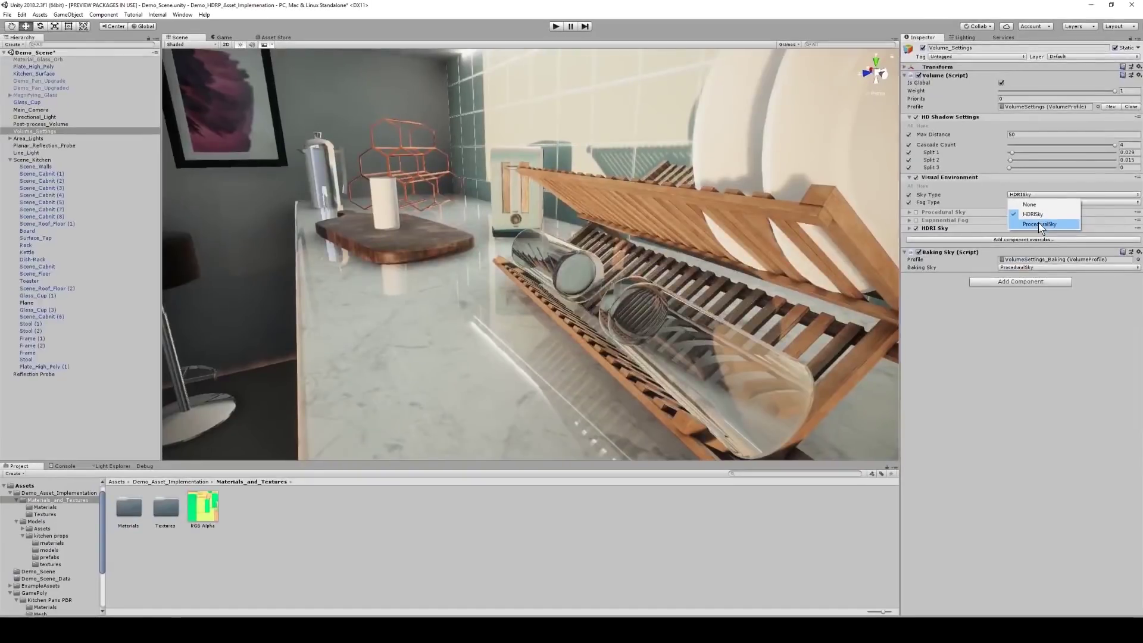
# - Keep HDRISky and review Post-process_Volume's ACES colour grading, bloom 0.5, vignette, AO and exposure
pyautogui.click(66, 124)
pyautogui.click(65, 124)
pyautogui.scroll(-1, 947, 87)
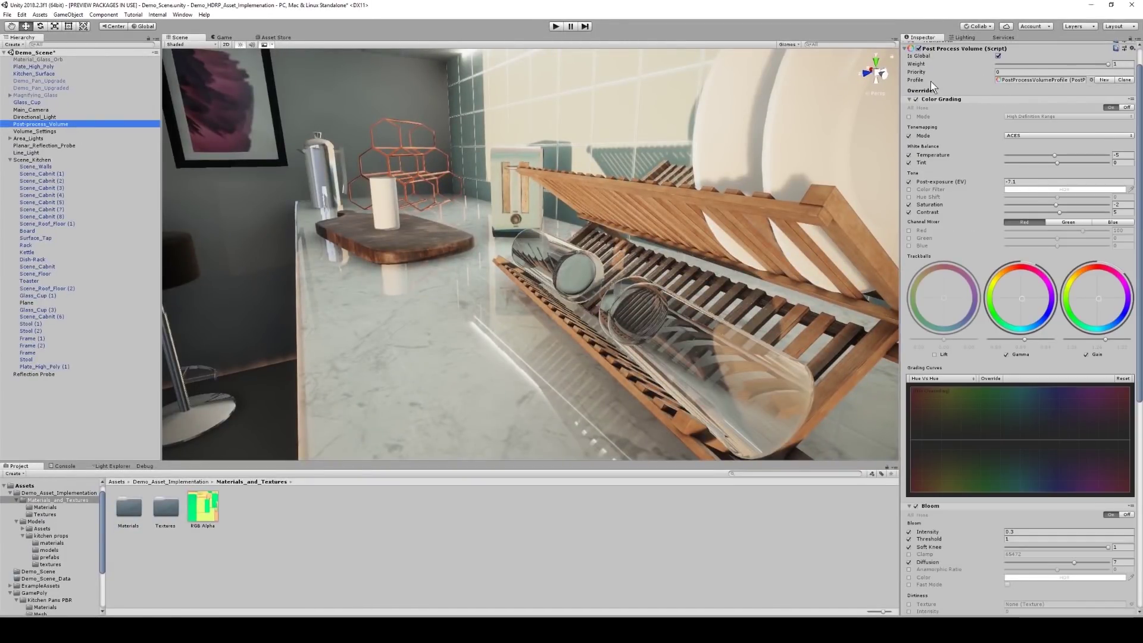
pyautogui.scroll(-5, 1044, 186)
pyautogui.scroll(-3, 942, 373)
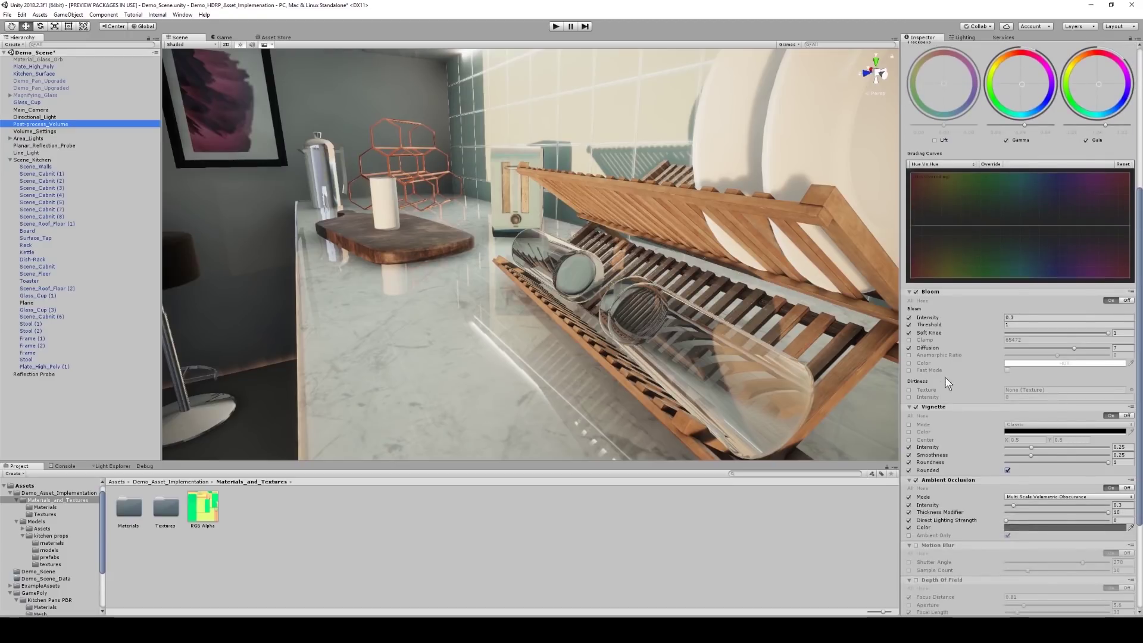
pyautogui.scroll(-3, 1005, 503)
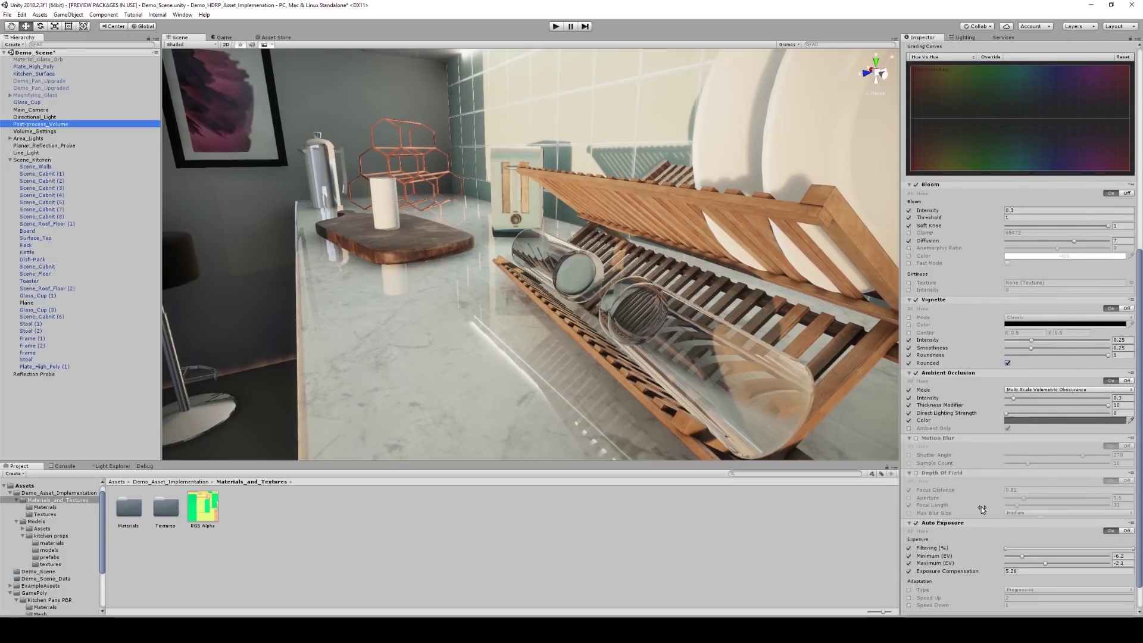
pyautogui.scroll(10, 1006, 518)
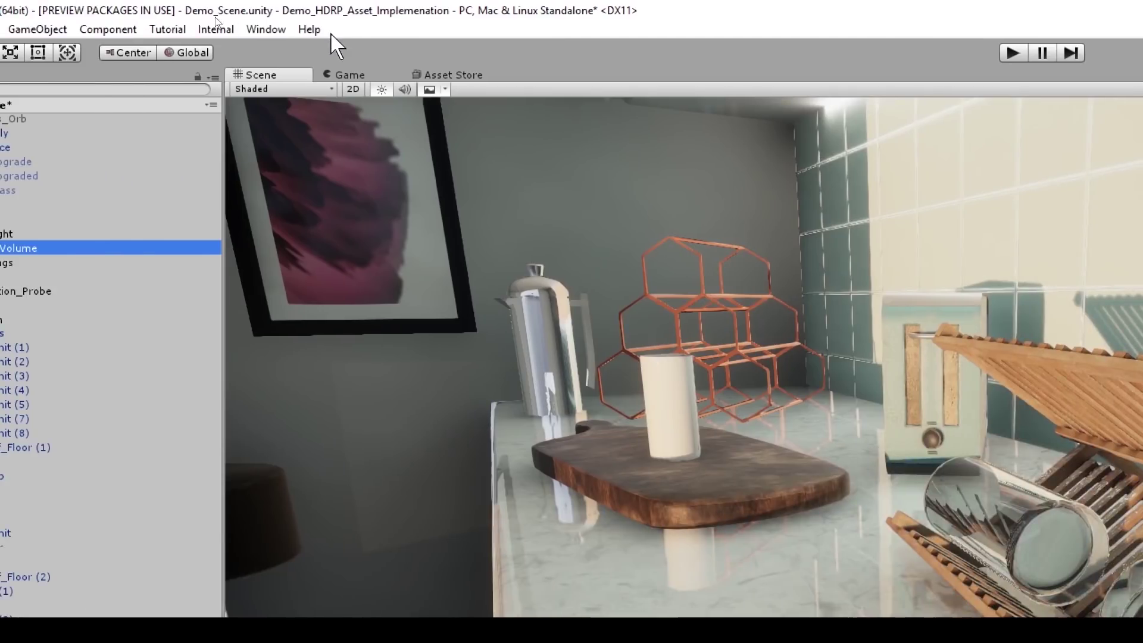
pyautogui.click(266, 29)
# - Open the Render Pipeline Debug window from Window > General and show its Material panel
pyautogui.moveTo(298, 199)
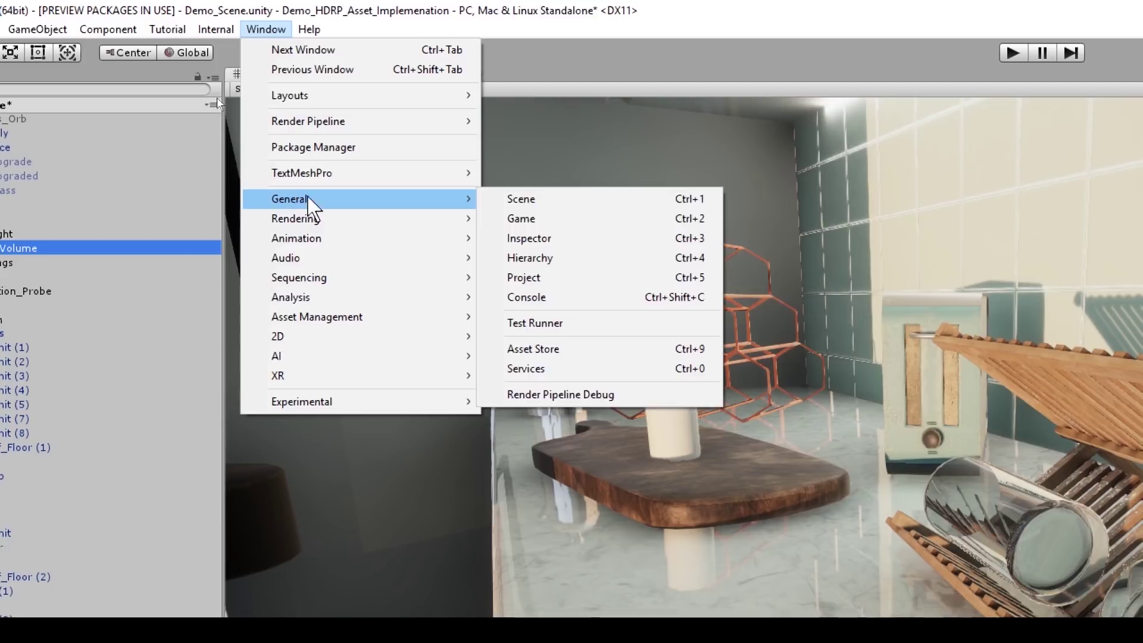
pyautogui.click(560, 394)
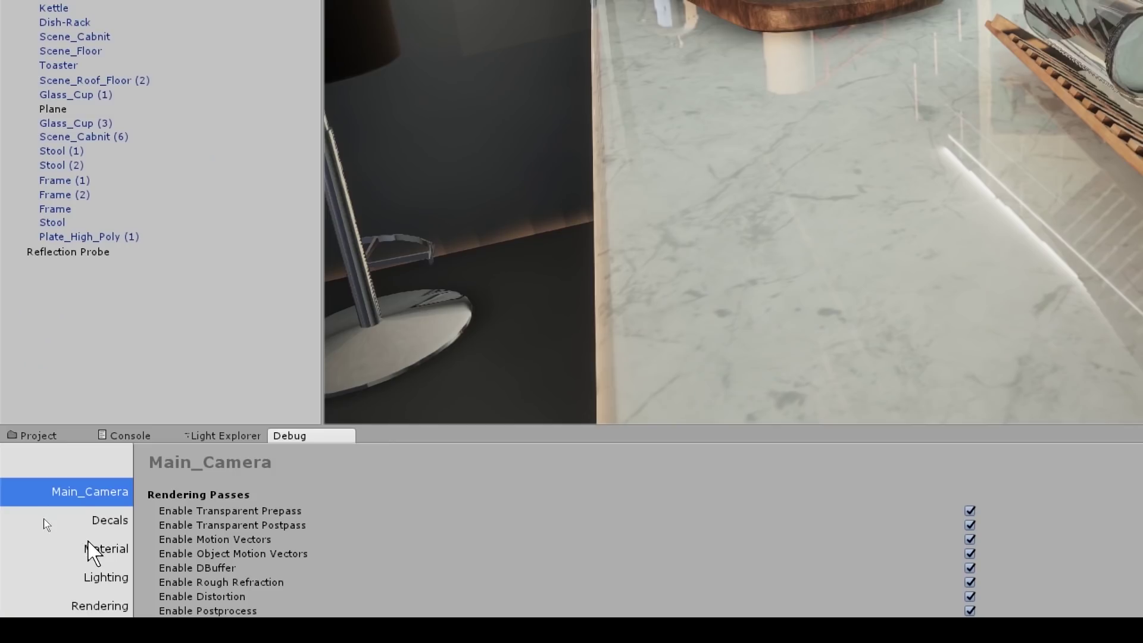
pyautogui.click(88, 542)
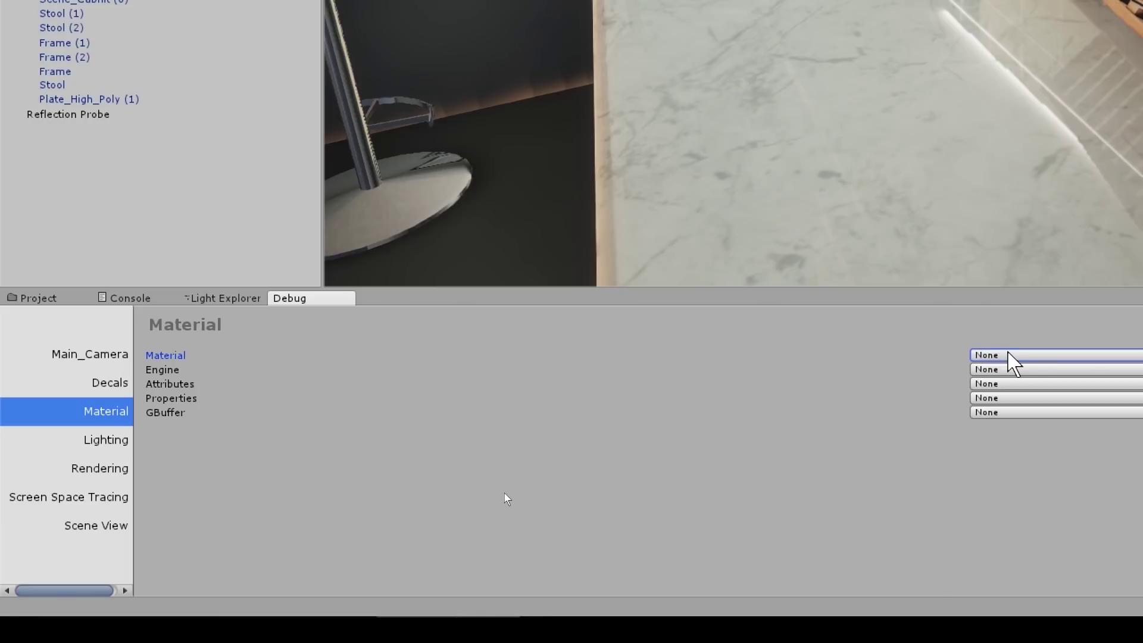
# - Set the Material debug view to Lit Normal to render surface normals as false colours
pyautogui.click(1010, 492)
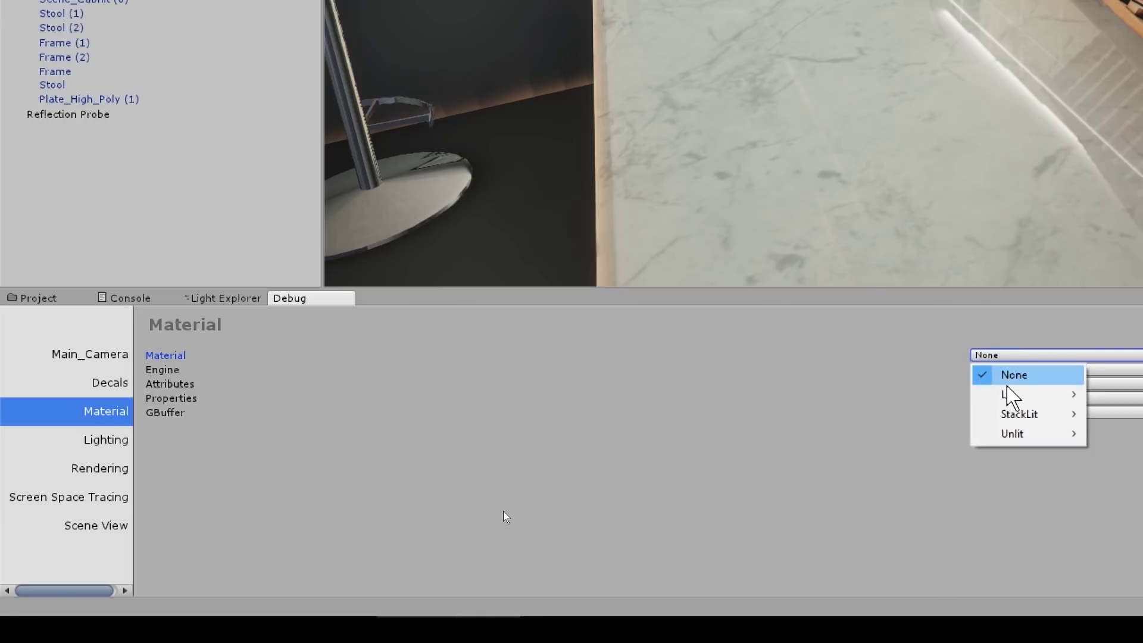
pyautogui.moveTo(1011, 396)
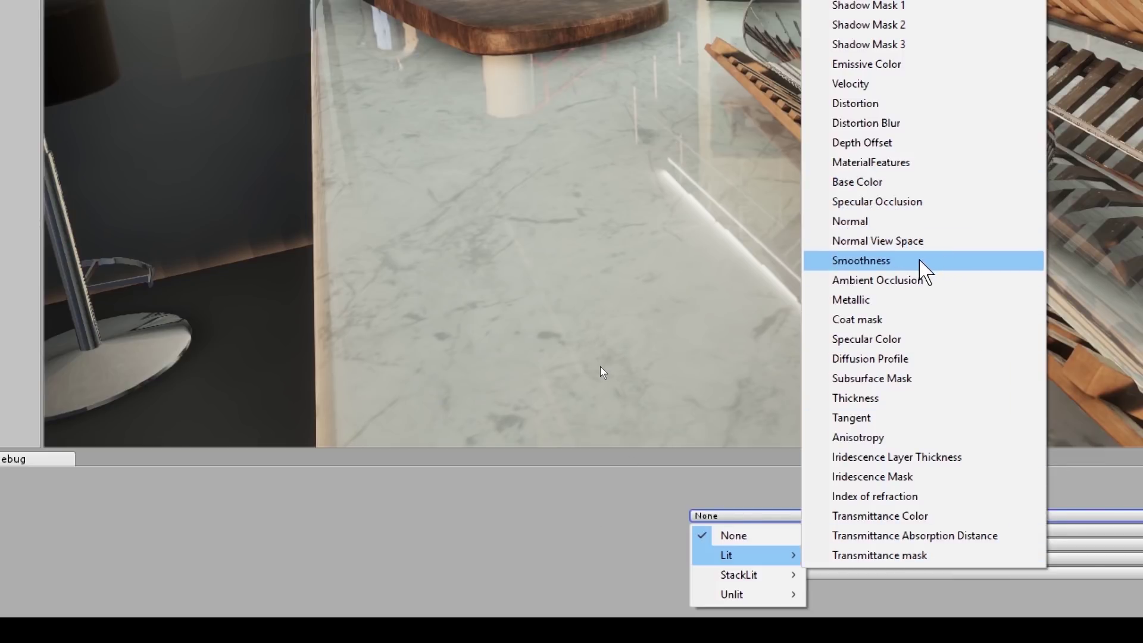
pyautogui.click(892, 221)
# - Preview the scene as Lit Normal, pan across the kitchen counter, then switch to Lit Base Color
pyautogui.click(737, 516)
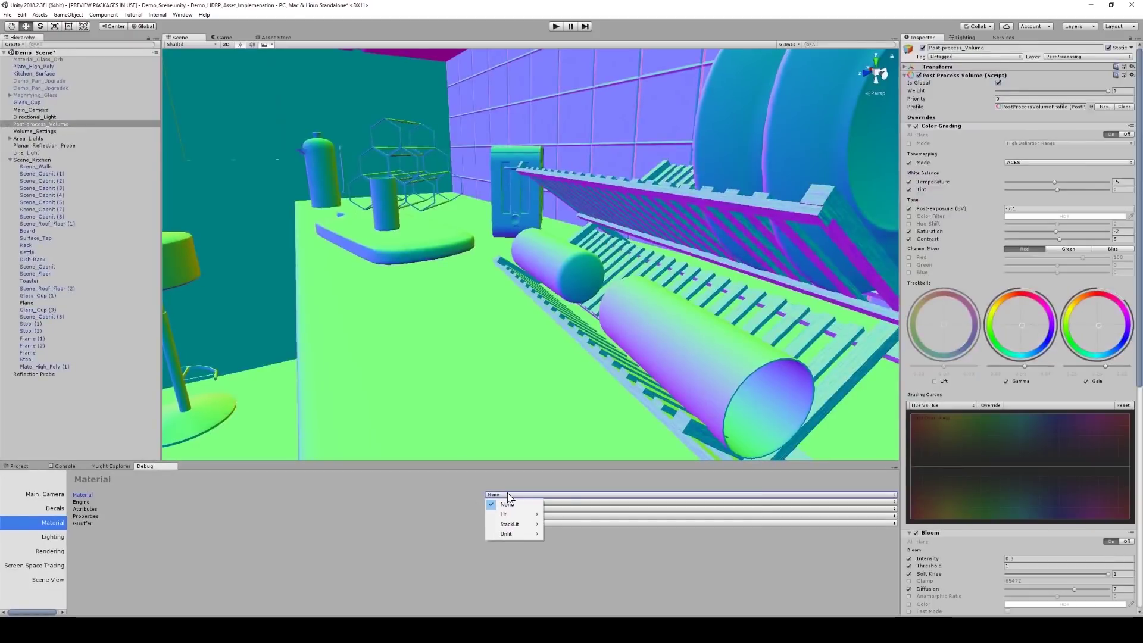
pyautogui.scroll(2, 577, 309)
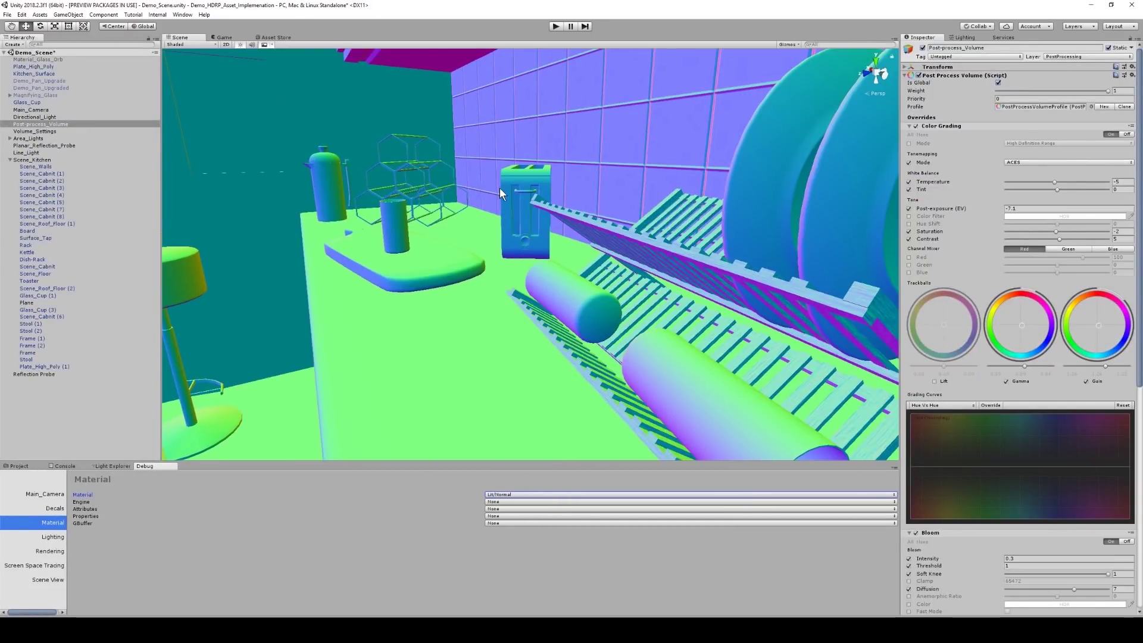
pyautogui.moveTo(499, 188); pyautogui.dragTo(519, 313, button='middle')
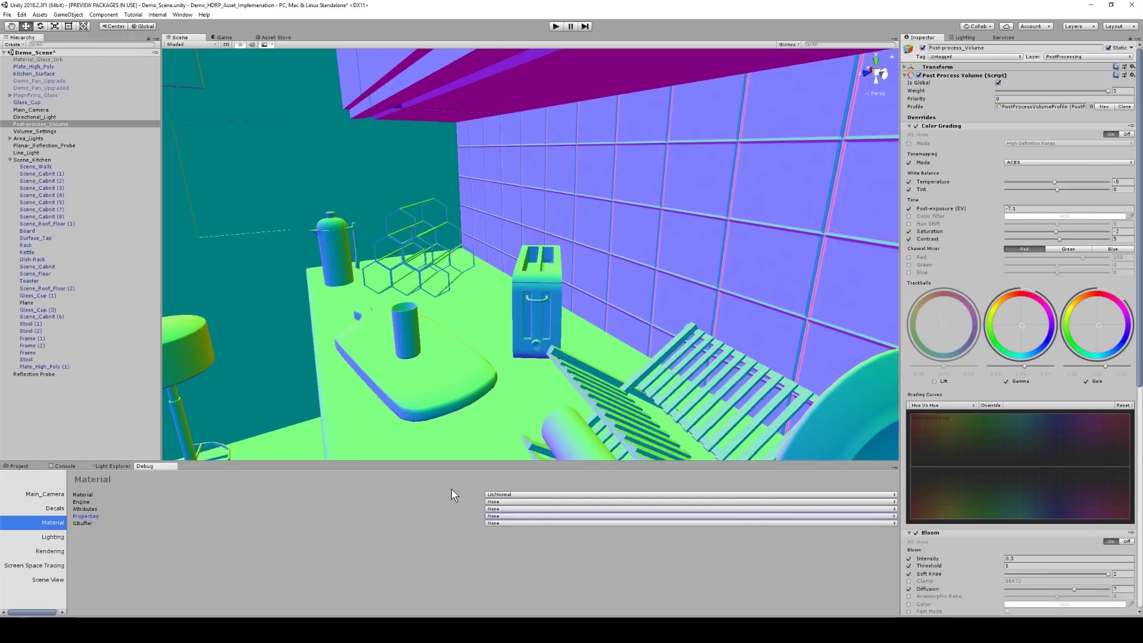
pyautogui.click(507, 495)
pyautogui.moveTo(507, 514)
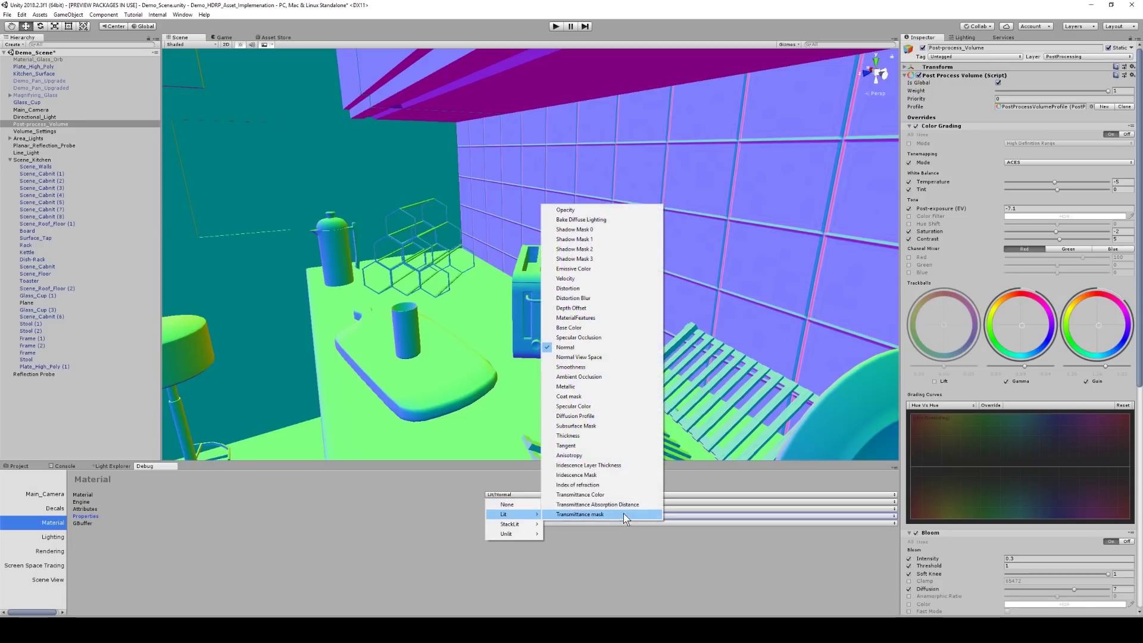
pyautogui.click(615, 330)
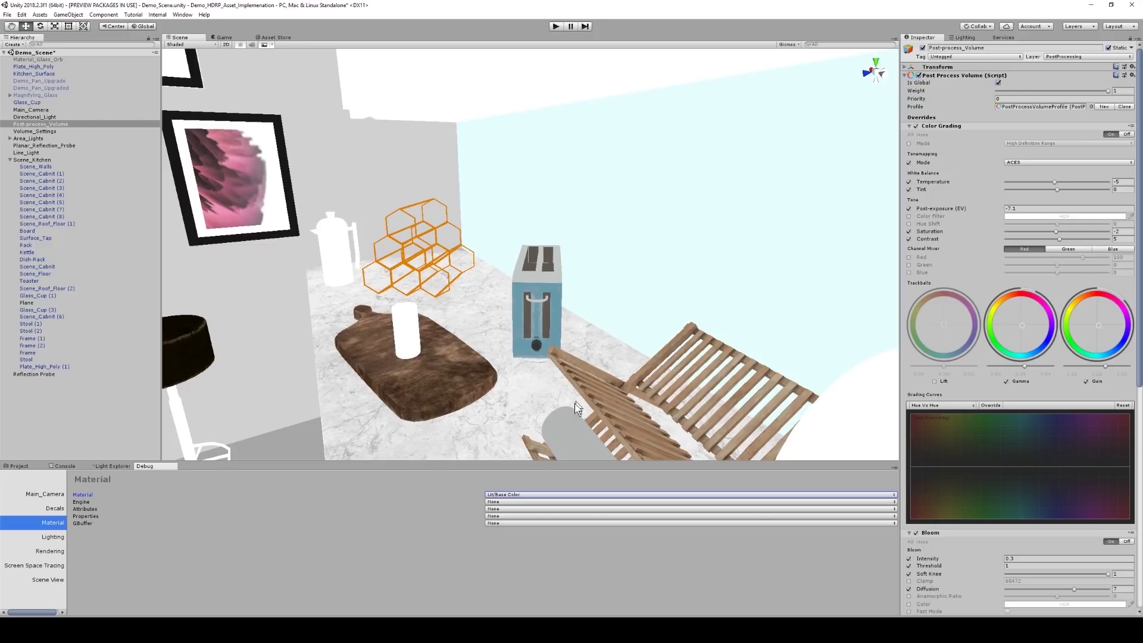
# - Switch the material debug view to Lit Ambient Occlusion and bring up the Lighting debug panel
pyautogui.click(516, 493)
pyautogui.moveTo(505, 514)
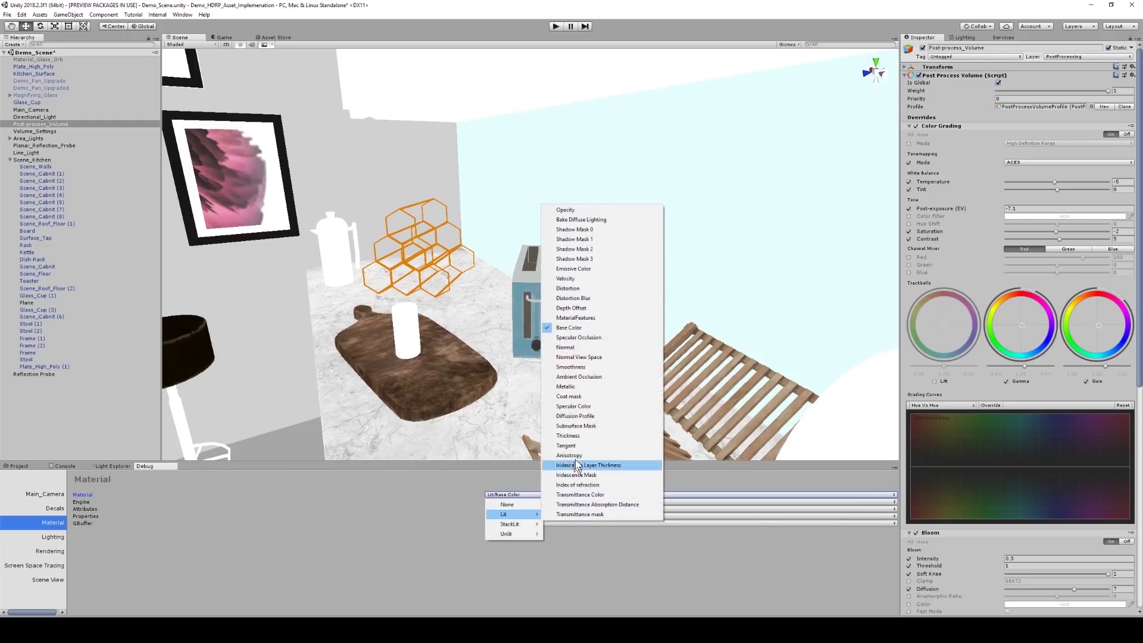
pyautogui.click(578, 377)
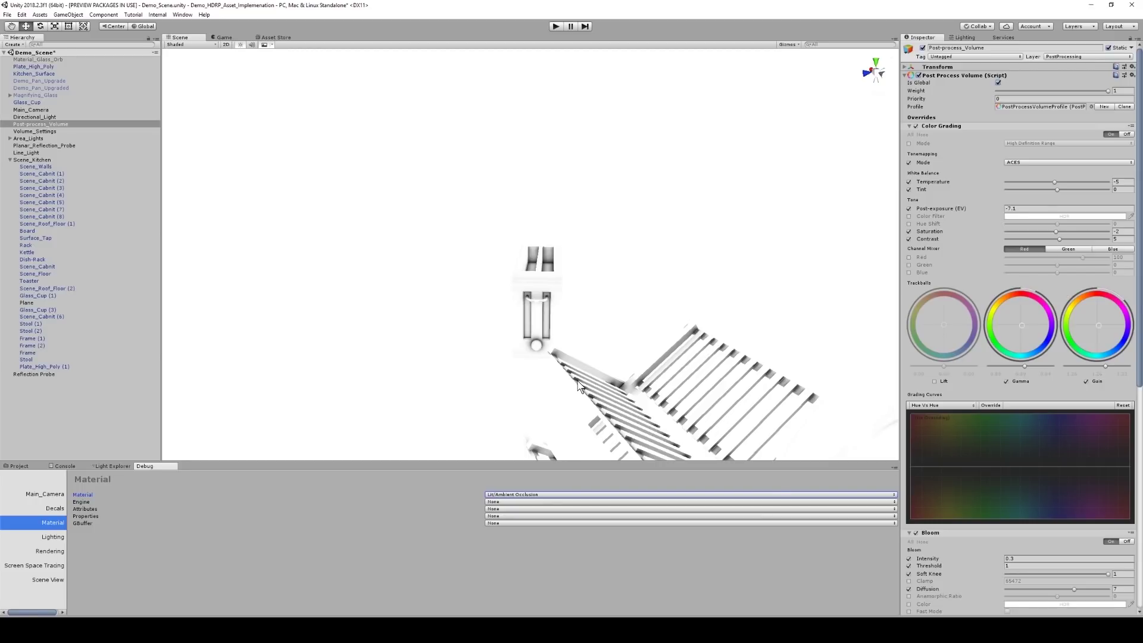
pyautogui.click(33, 538)
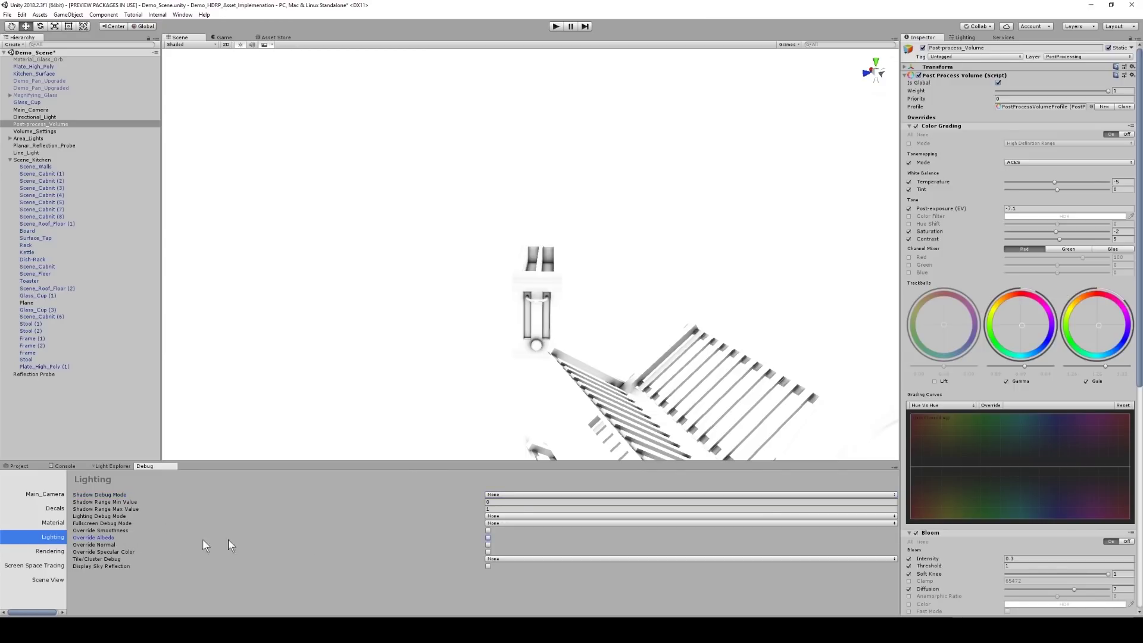
# - Turn on Override Albedo and set Lighting Debug Mode to DiffuseLighting
pyautogui.click(489, 538)
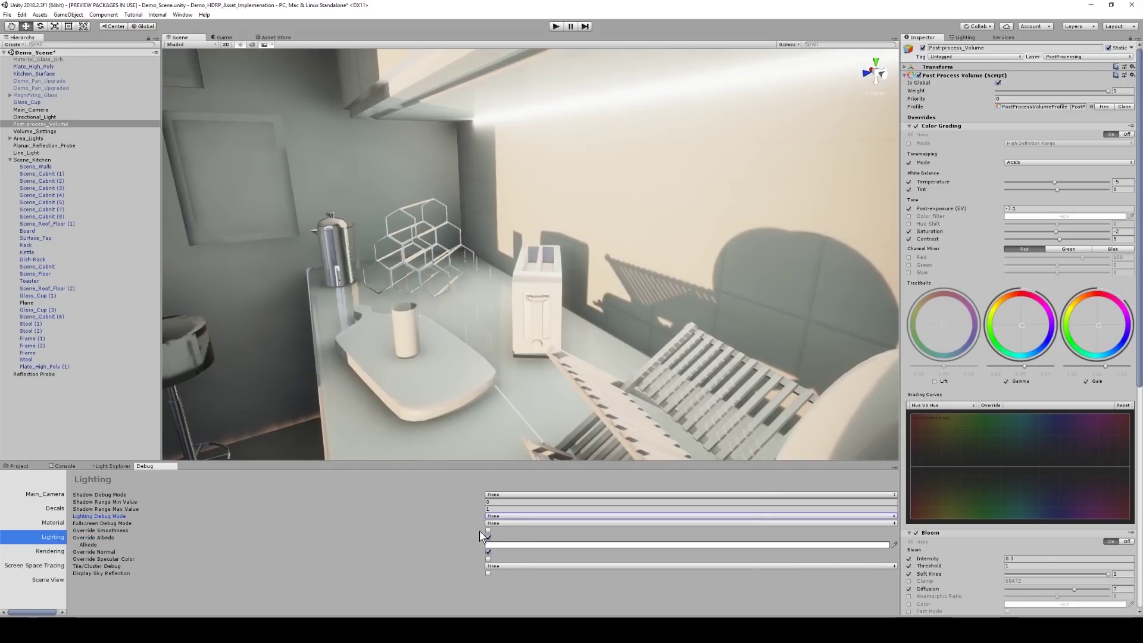
pyautogui.click(510, 516)
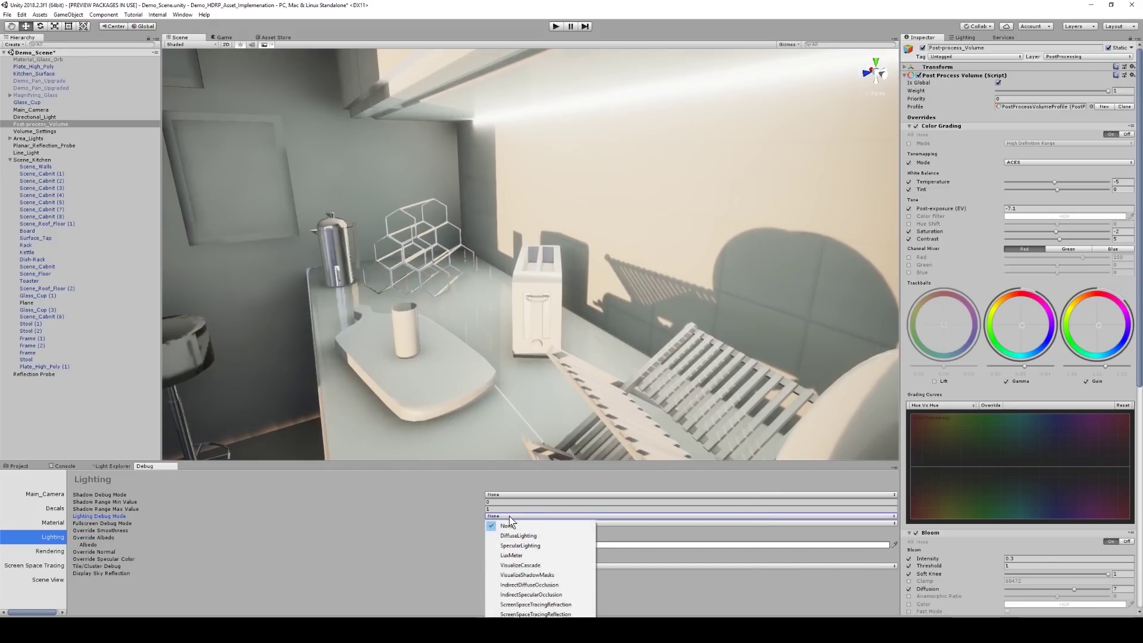
pyautogui.click(548, 536)
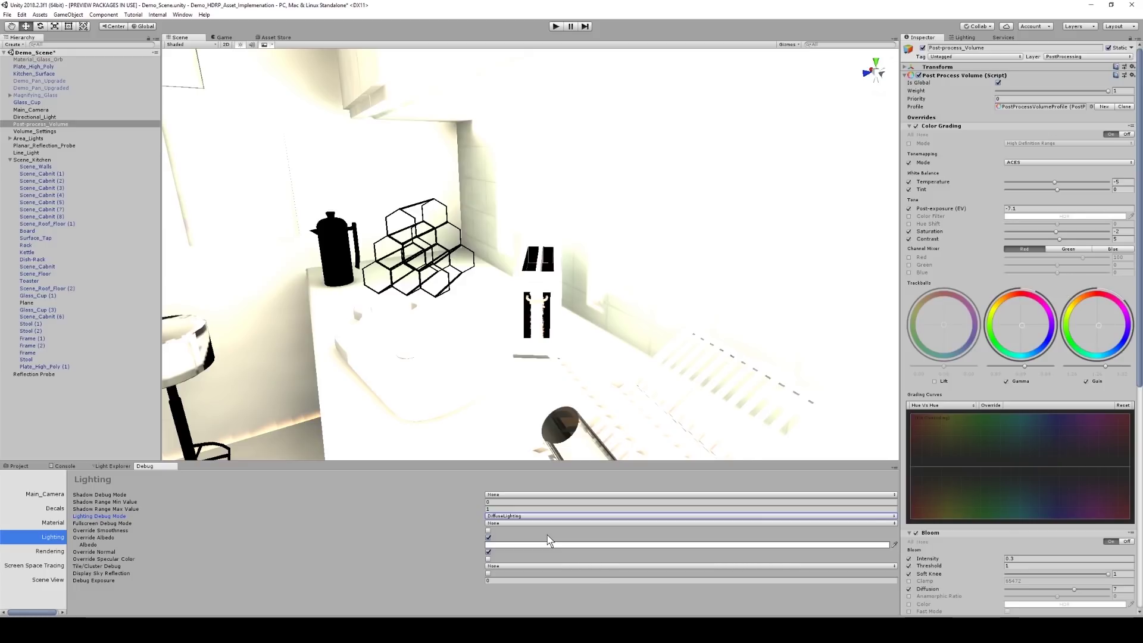
# - Turn Override Albedo off and set Lighting Debug Mode to SpecularLighting, moving closer to the toaster
pyautogui.click(488, 538)
pyautogui.click(512, 516)
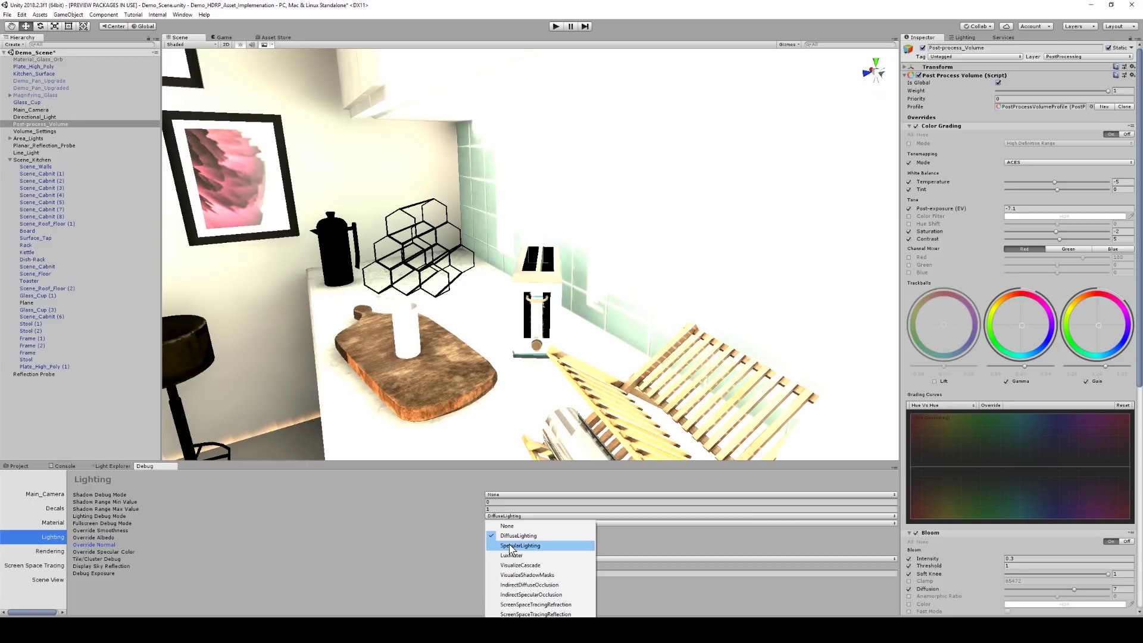
pyautogui.click(511, 546)
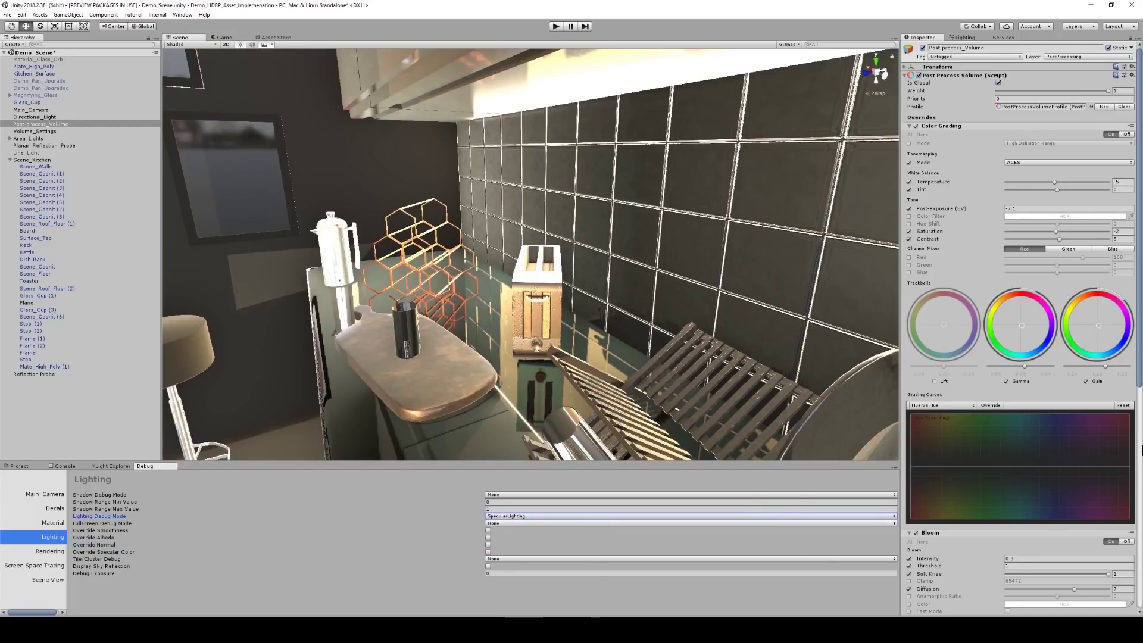
pyautogui.moveTo(565, 342)
pyautogui.mouseDown(button='right')
pyautogui.moveTo(675, 318)
pyautogui.moveTo(643, 325)
pyautogui.moveTo(690, 327)
pyautogui.moveTo(556, 327)
pyautogui.mouseUp(button='right')
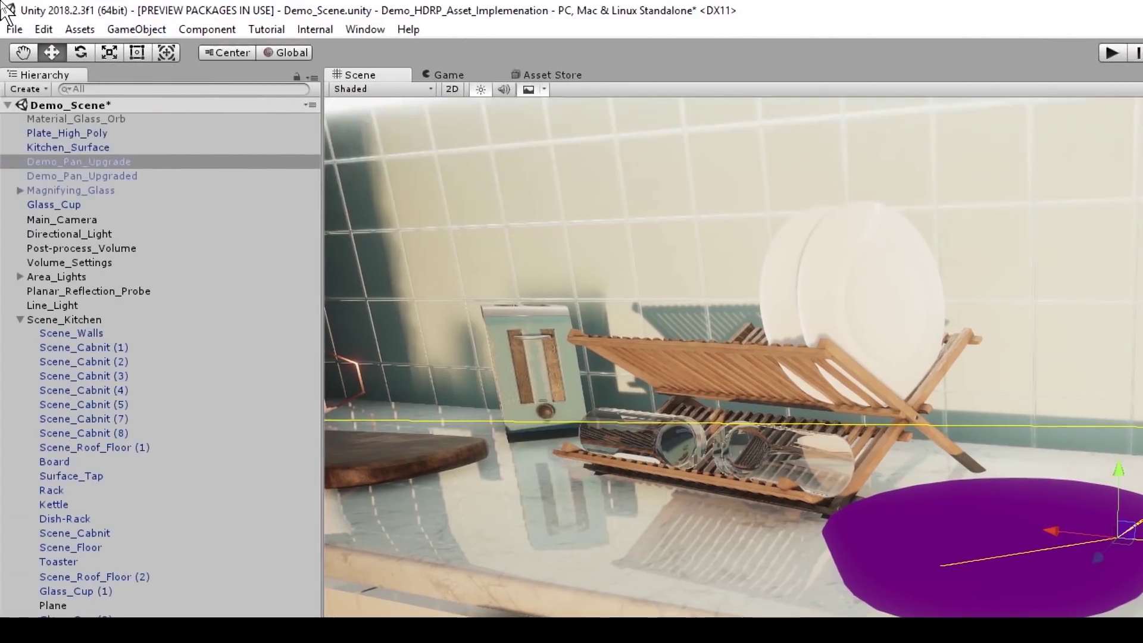
# - Bring up the Edit menu with the render pipeline upgrade commands
pyautogui.click(41, 28)
# - Upgrade all project materials to High Definition, accepting the overwrite, so Pan1_B uses HDRenderPipeline/Lit
pyautogui.moveTo(141, 494)
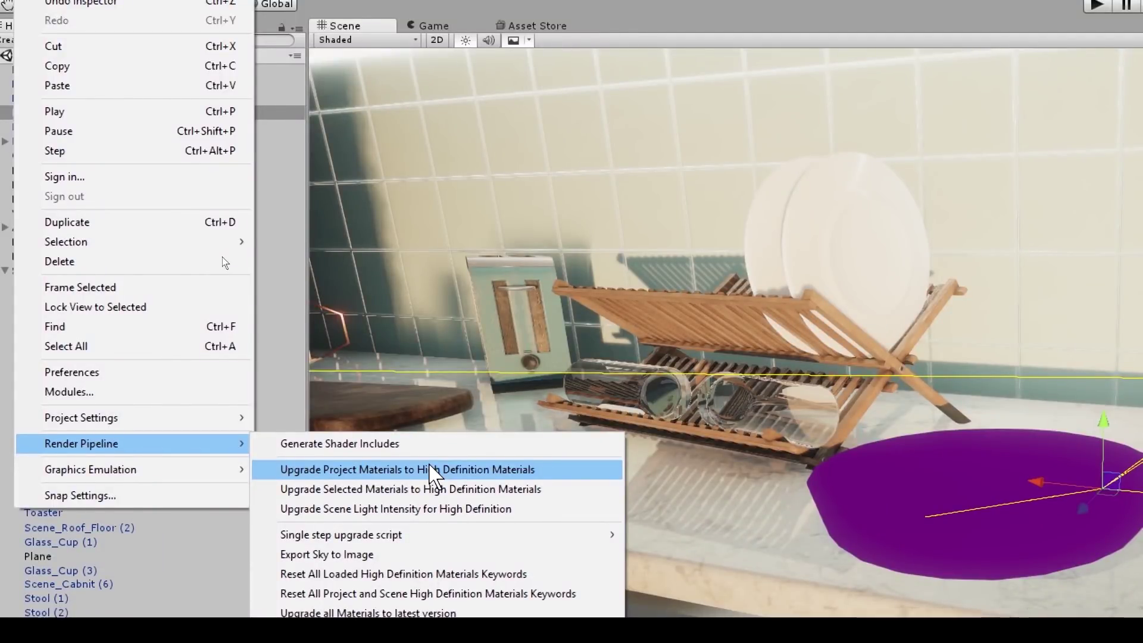
pyautogui.click(430, 469)
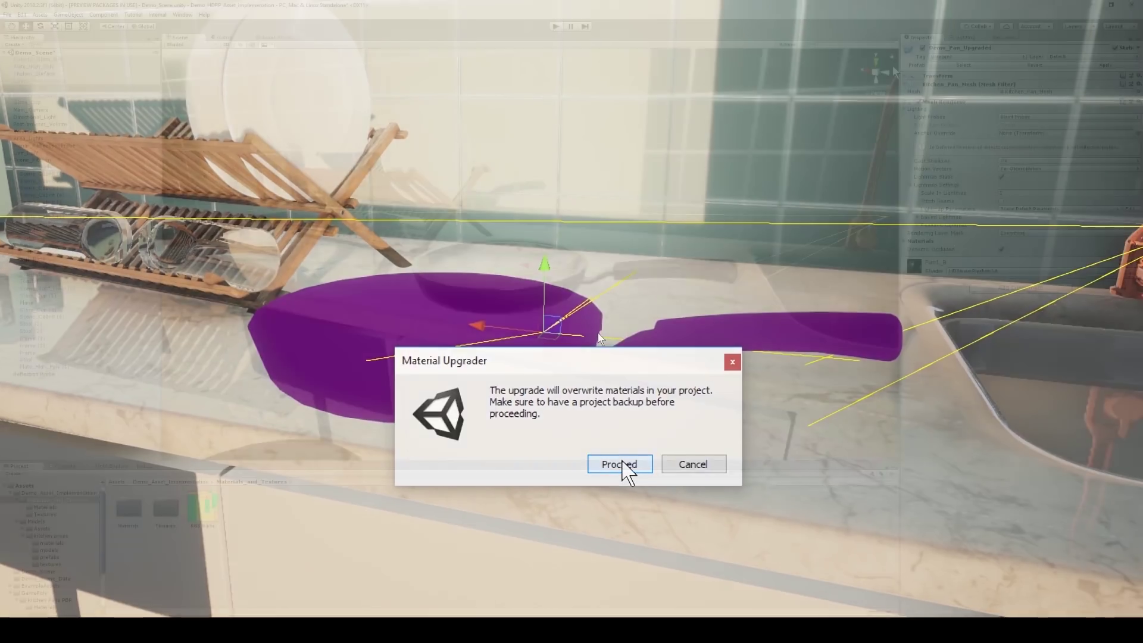
pyautogui.click(619, 465)
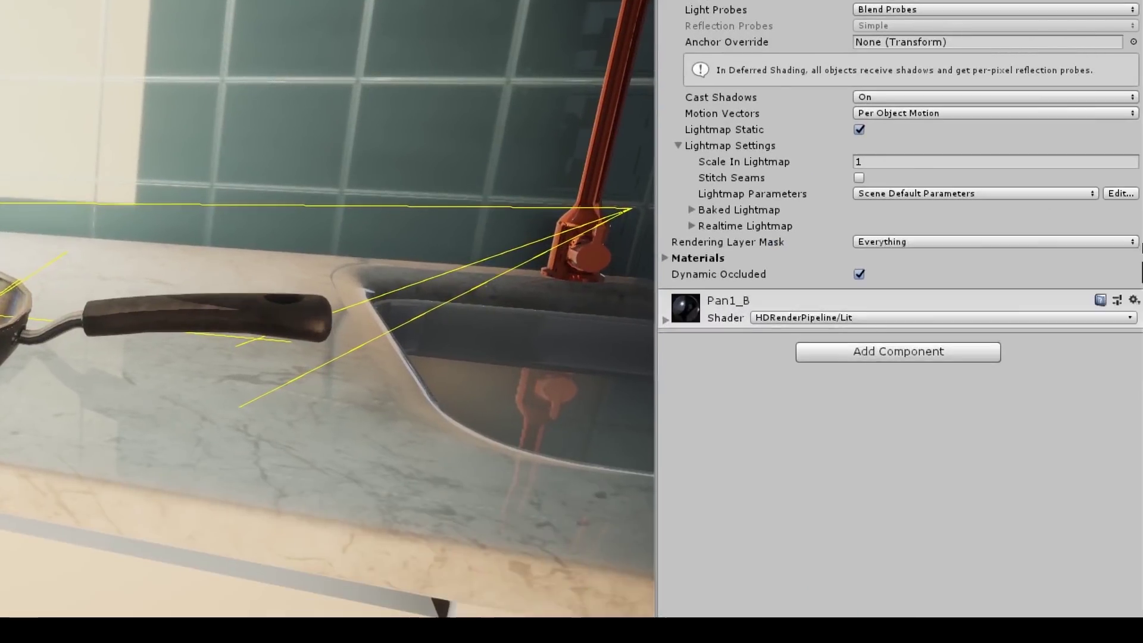
# - Assign the HDRenderPipeline/Unlit shader to Pan1_B so the pan renders flat grey
pyautogui.click(837, 319)
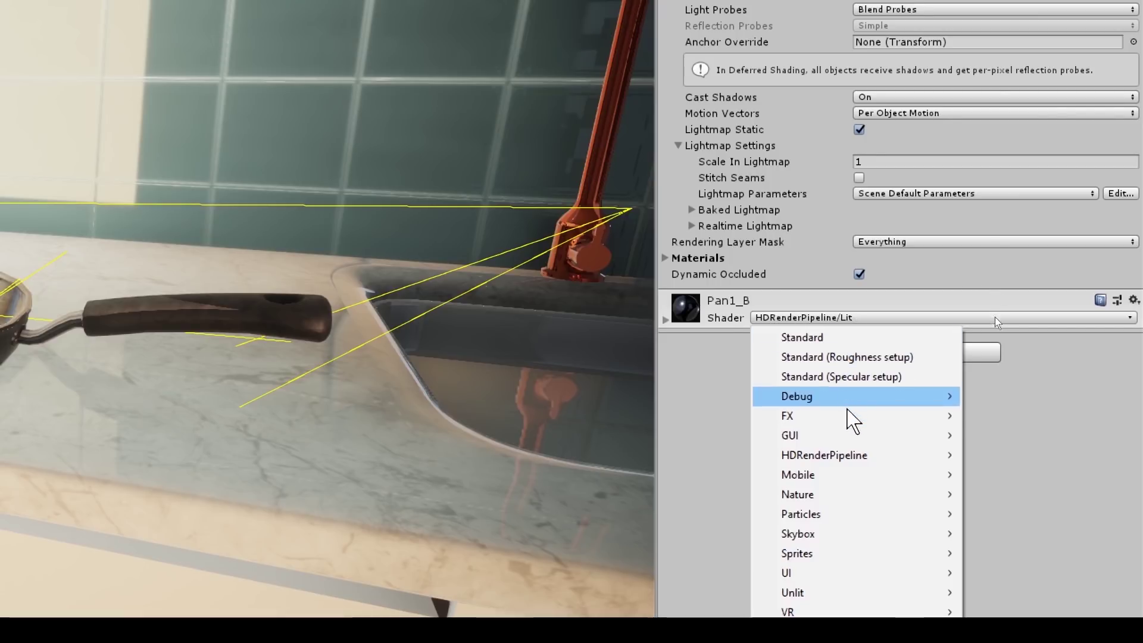
pyautogui.moveTo(850, 457)
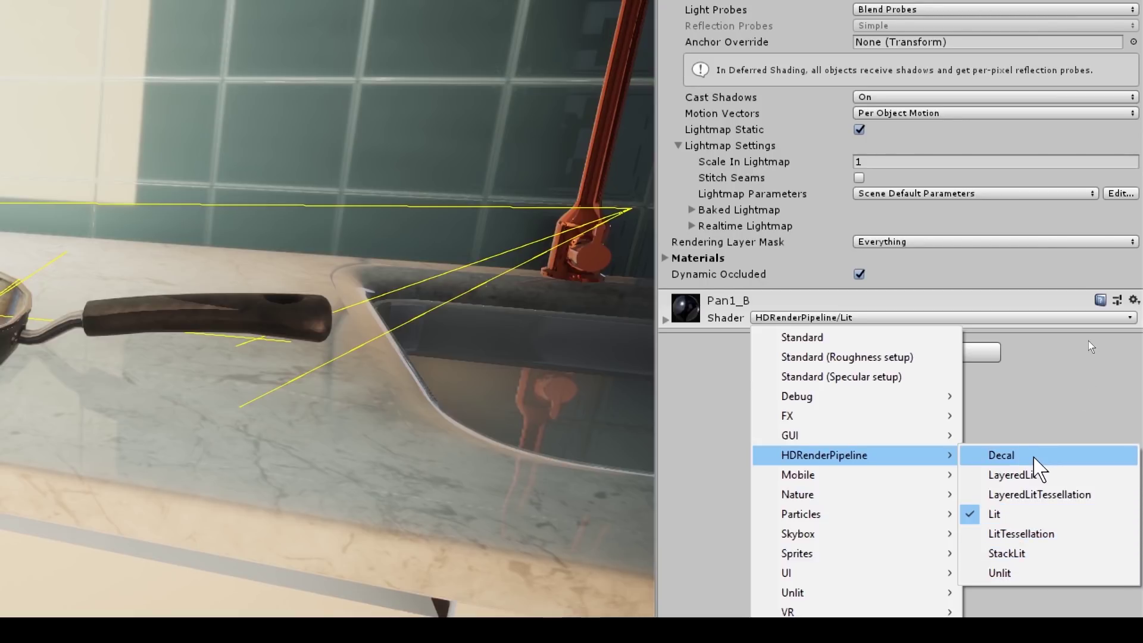
pyautogui.click(1017, 573)
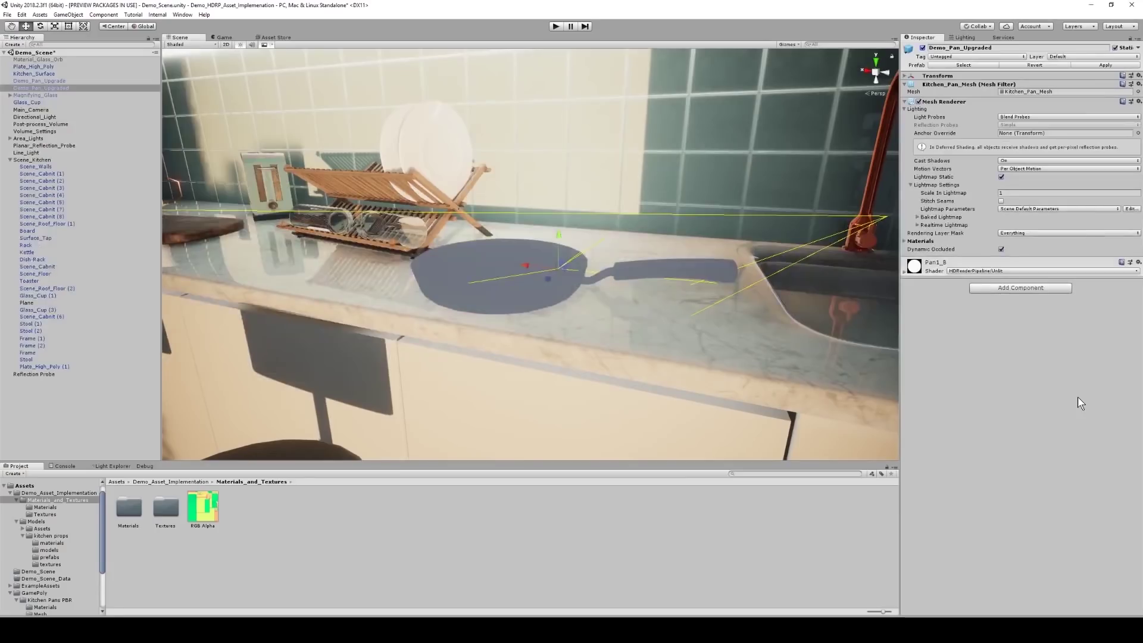